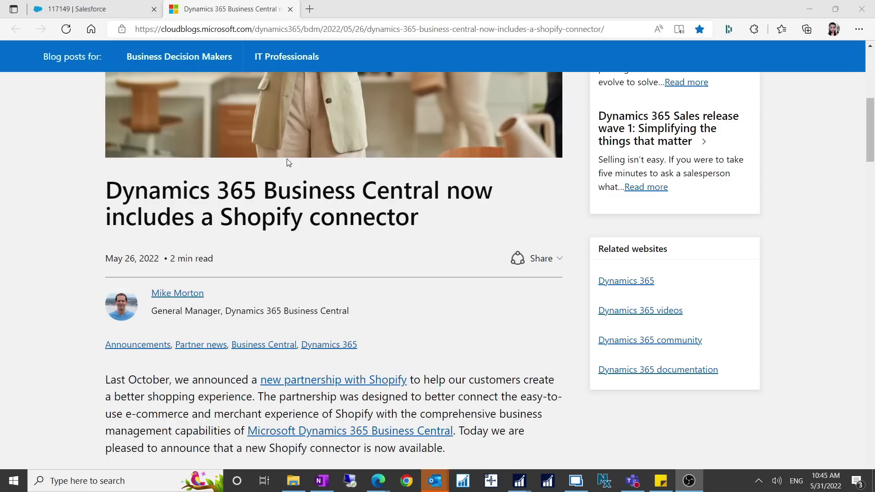
# Scroll through the Business Central 2022 release wave 1 planned-features list
pyautogui.scroll(-5, 488, 327)
pyautogui.scroll(-4, 488, 328)
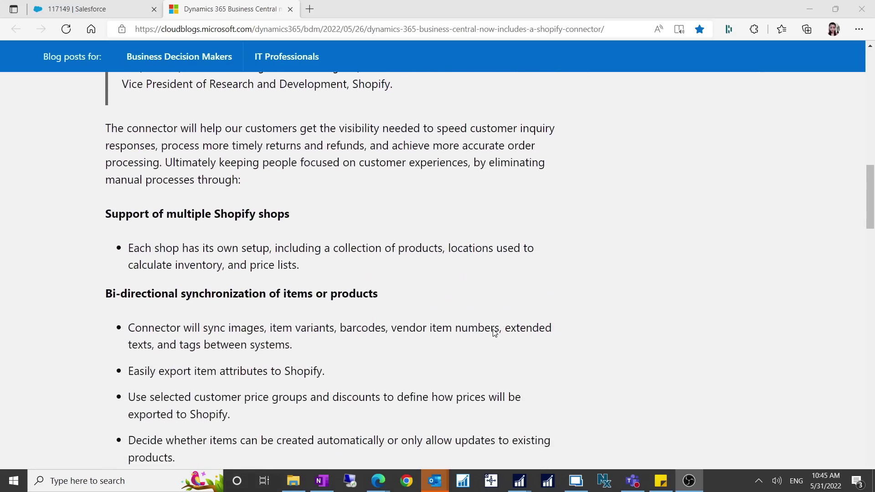
pyautogui.scroll(1, 495, 331)
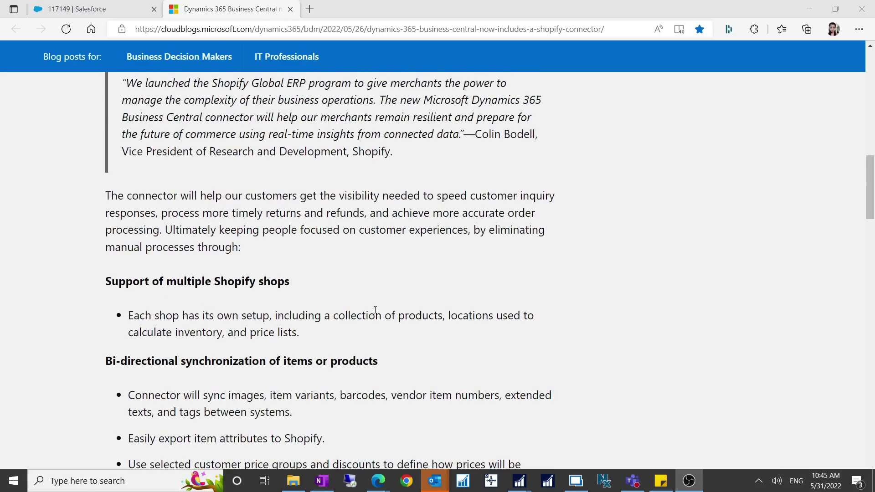
pyautogui.scroll(-2, 346, 309)
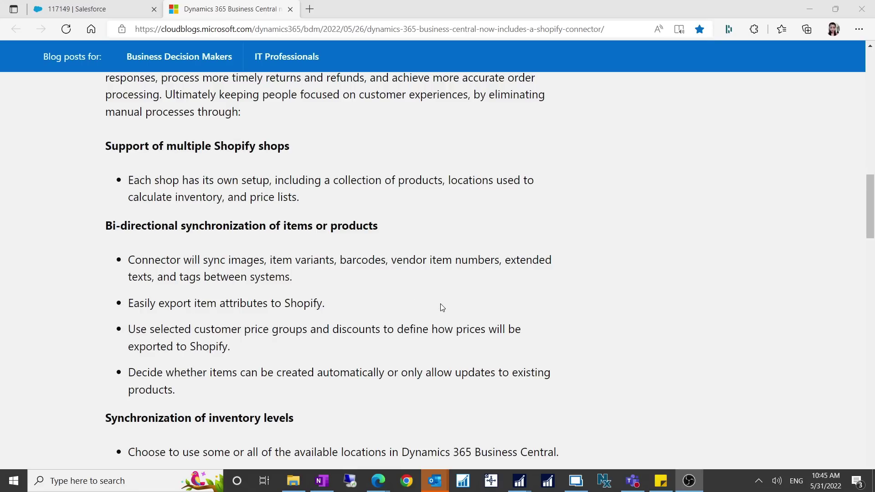
pyautogui.scroll(-1, 441, 305)
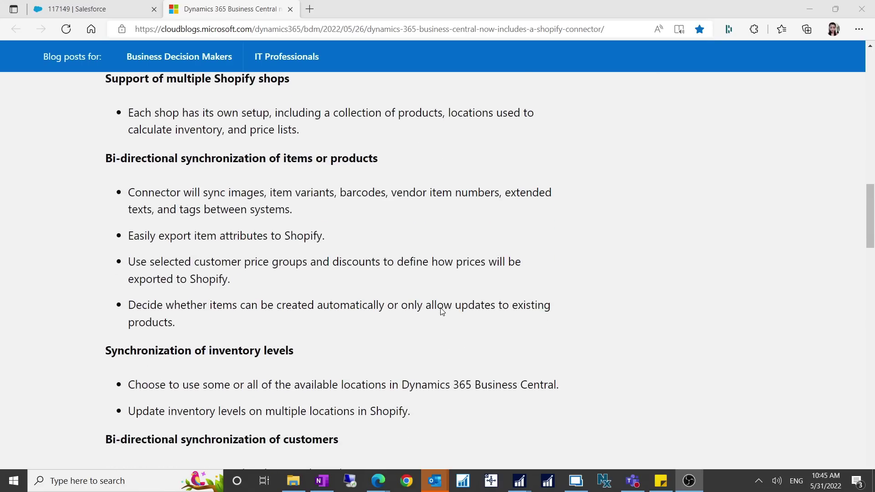
pyautogui.scroll(-1, 442, 312)
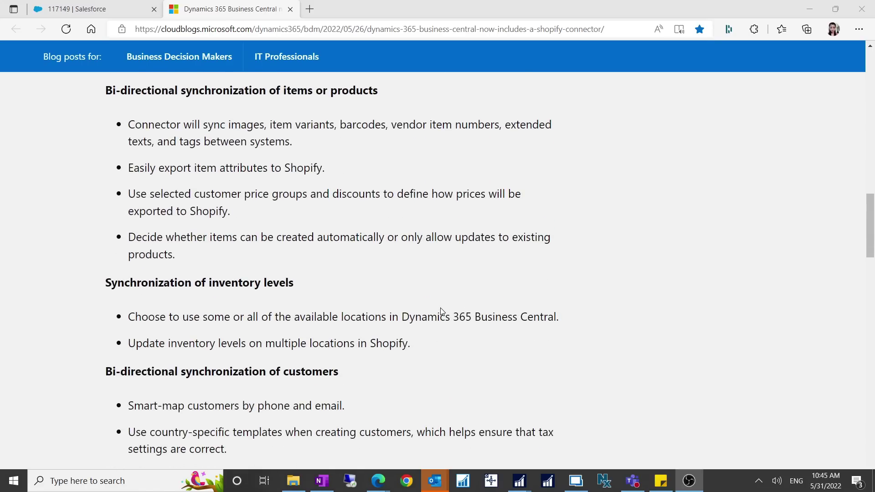
pyautogui.scroll(-2, 441, 312)
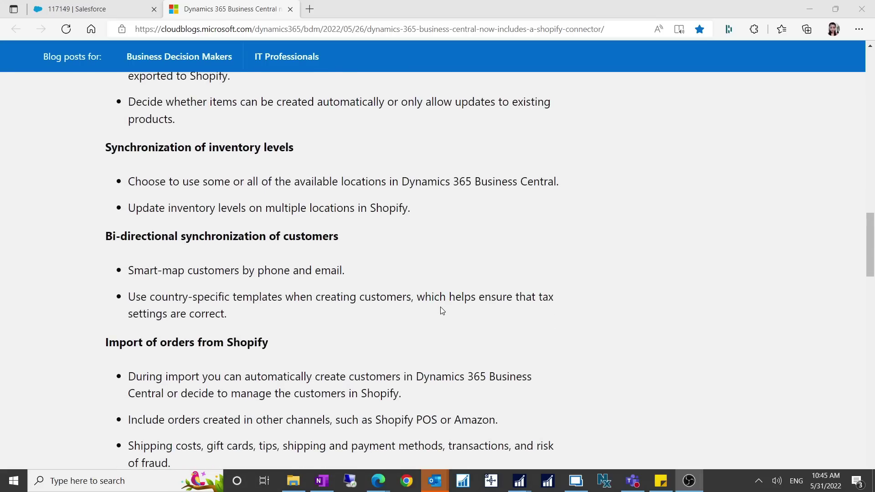
pyautogui.scroll(-2, 441, 310)
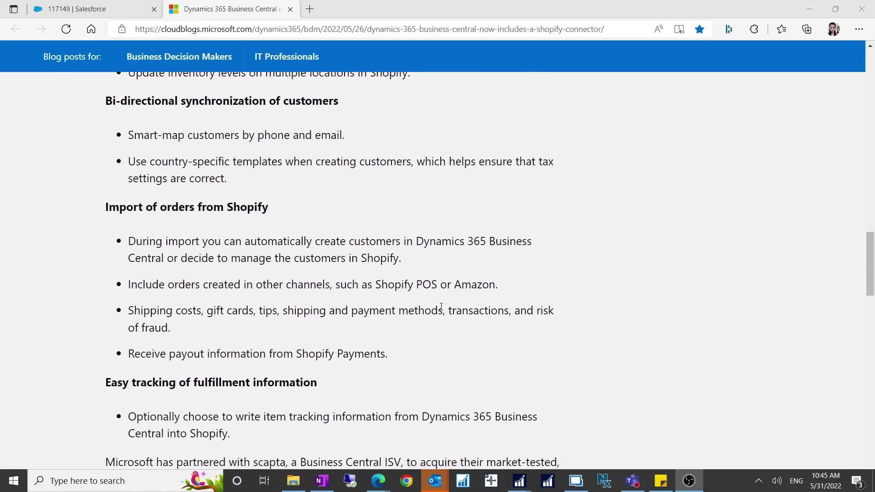
pyautogui.scroll(-2, 441, 307)
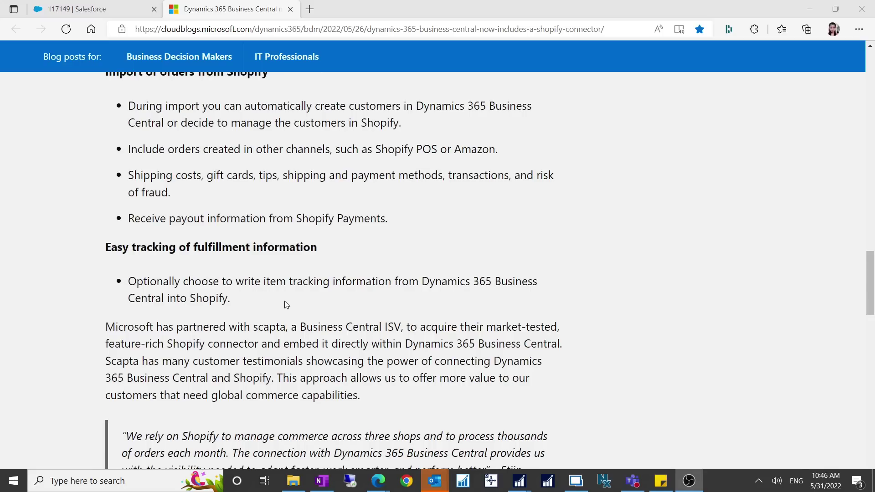
# Open Requests to Approve in Business Central, then go back to the release plan docs tab
pyautogui.click(809, 9)
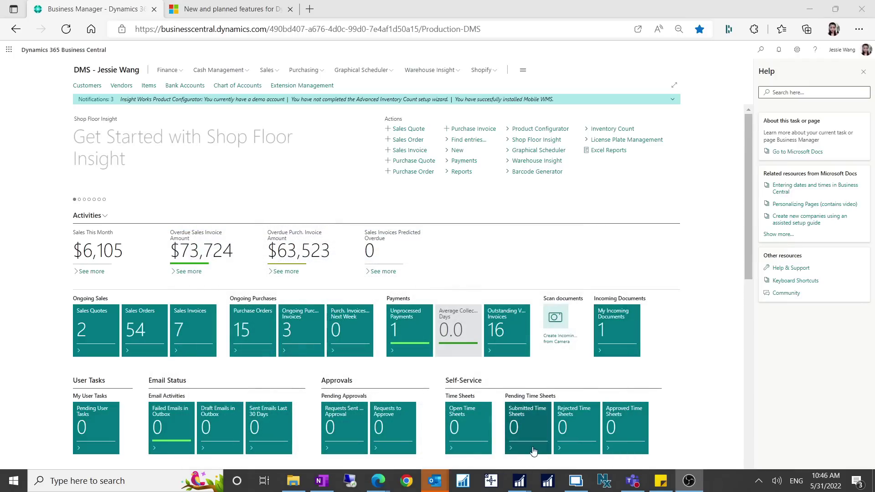
pyautogui.moveTo(379, 481)
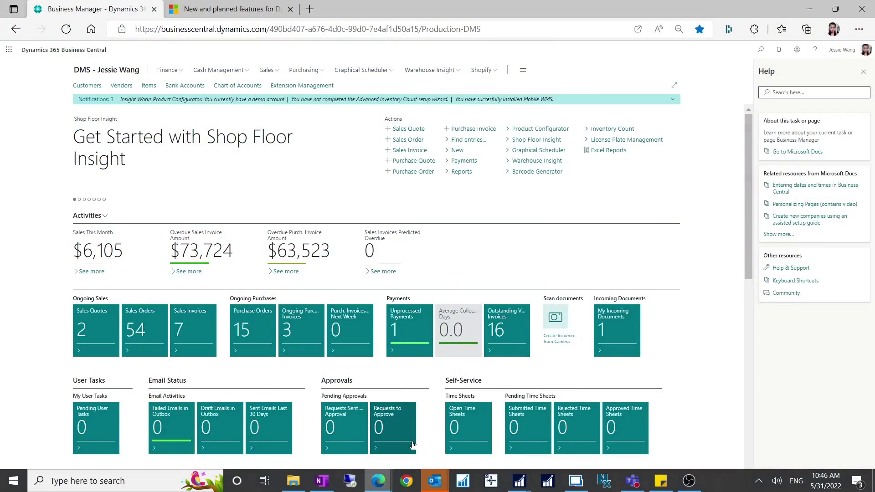
pyautogui.click(412, 444)
pyautogui.hotkey('ctrl', 'Tab')
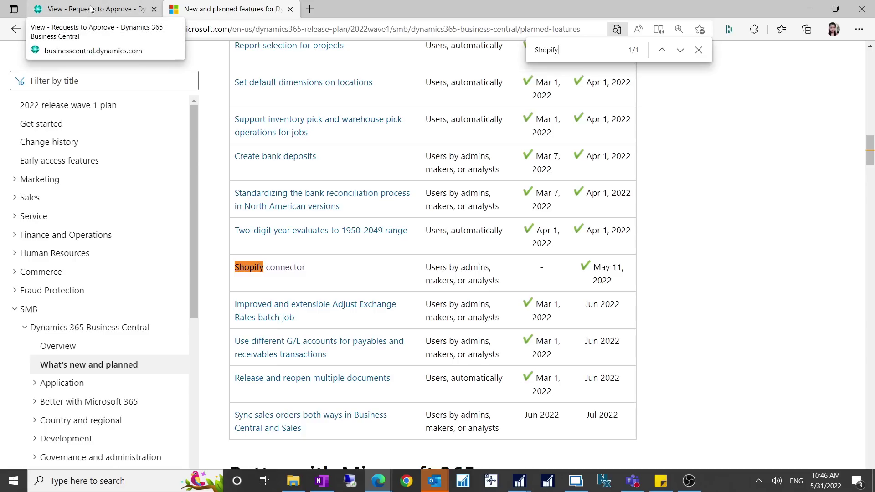
# Close Requests to Approve and show the Shopify connector's pages on the home page
pyautogui.click(146, 7)
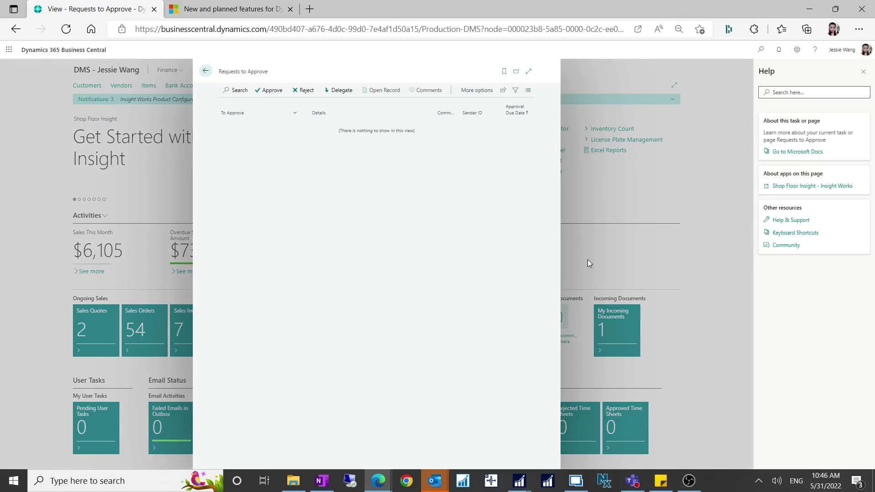
pyautogui.click(207, 72)
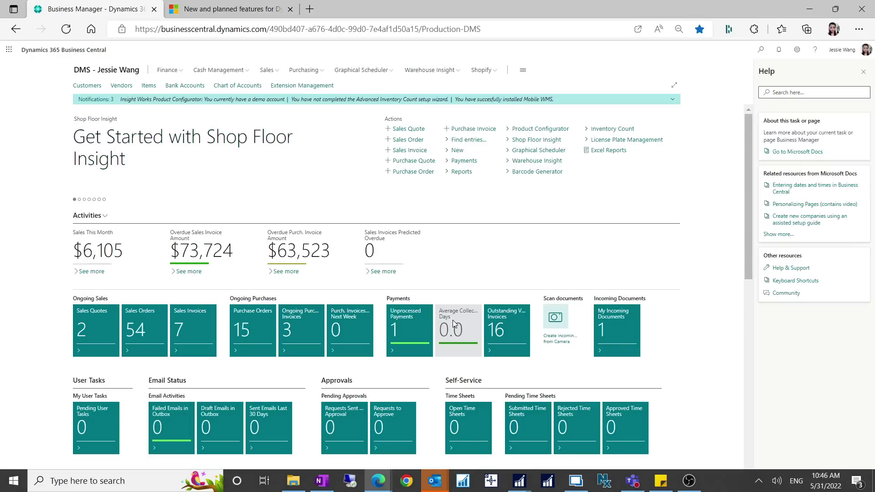
pyautogui.click(492, 70)
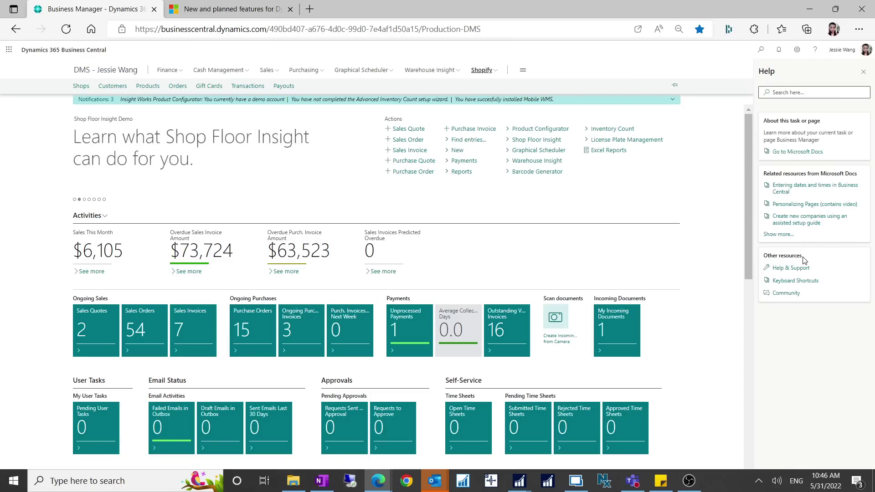
# View and close Help & Support and My Settings, and close the Help pane
pyautogui.click(800, 269)
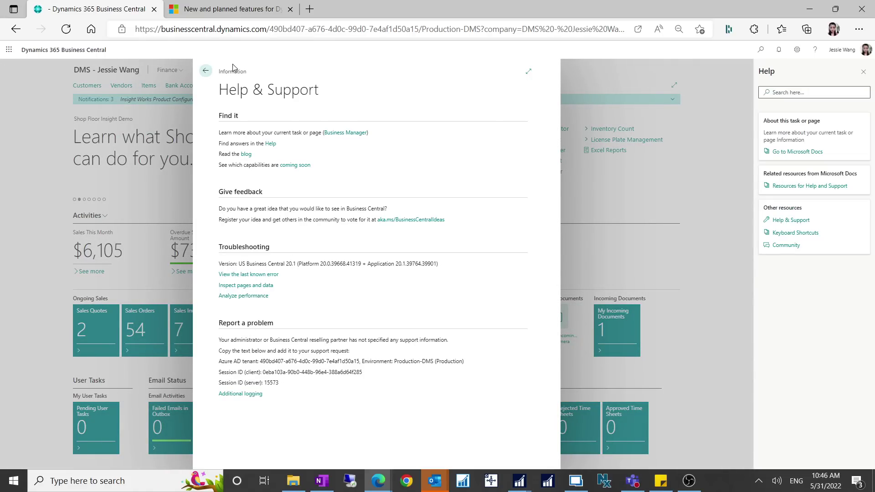
pyautogui.click(205, 71)
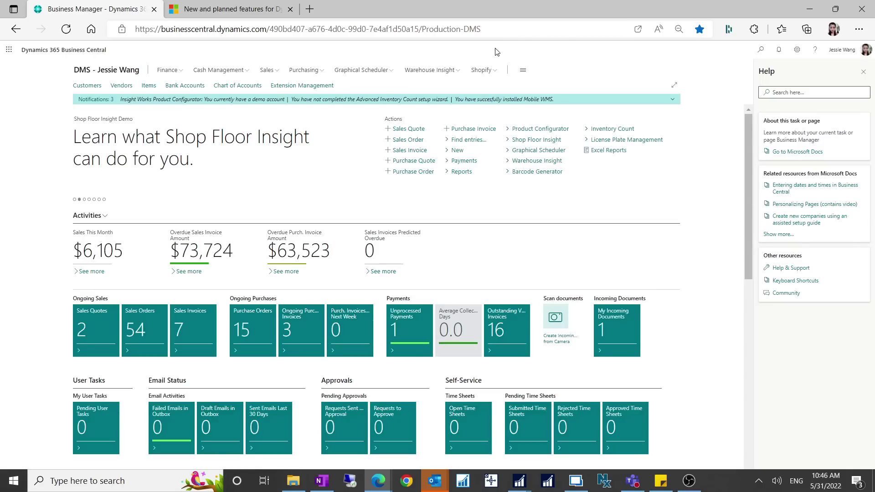
pyautogui.click(863, 72)
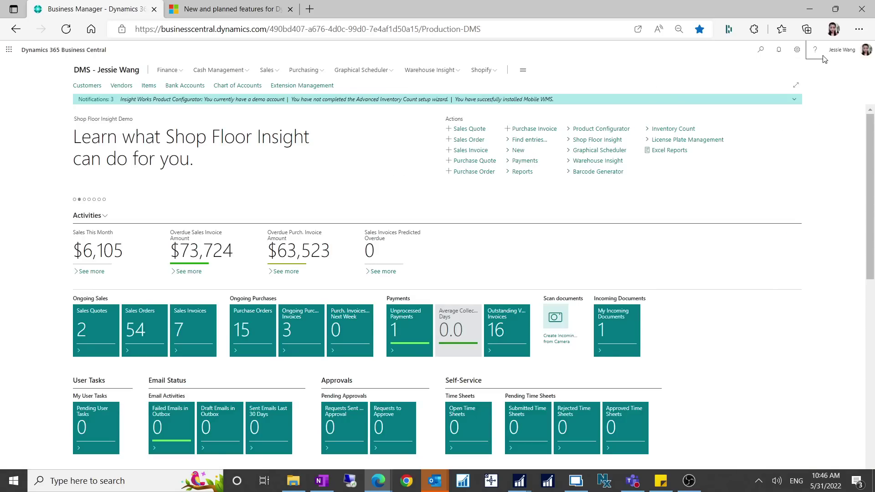
pyautogui.click(797, 54)
pyautogui.click(775, 112)
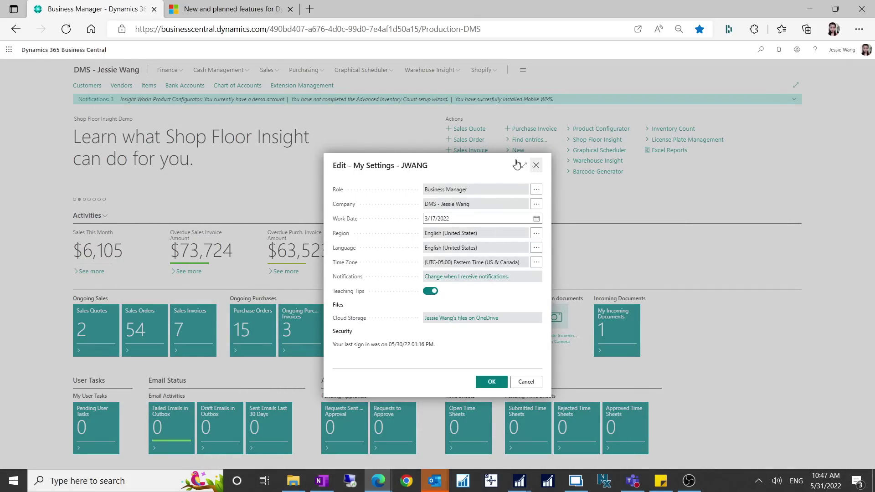
pyautogui.click(482, 70)
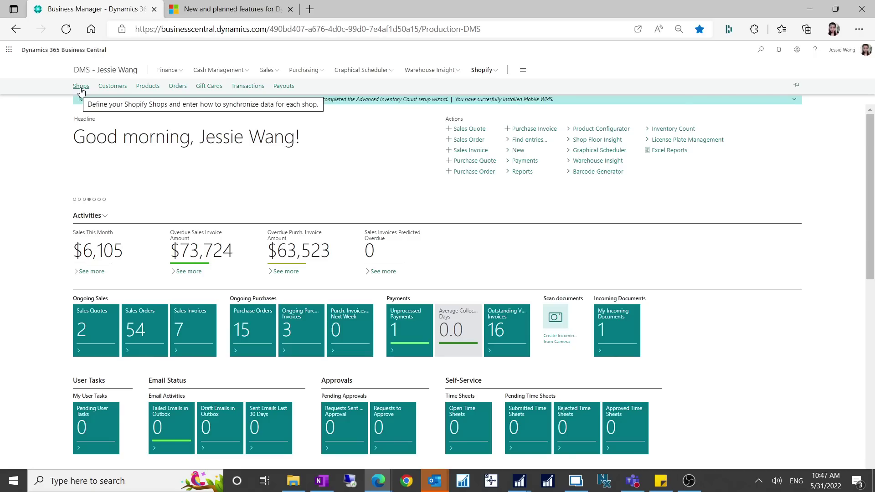
# Open the ECADEMO shop card from the Shopify Shops list and turn on logging
pyautogui.click(81, 86)
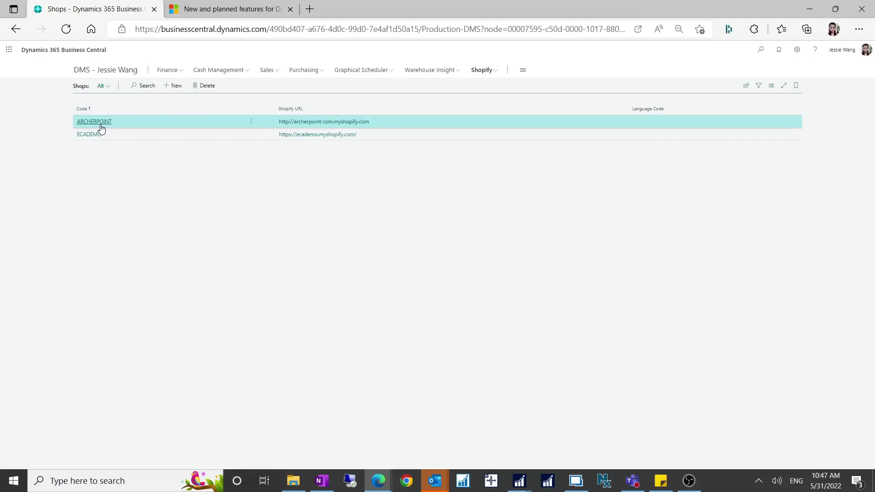
pyautogui.click(87, 135)
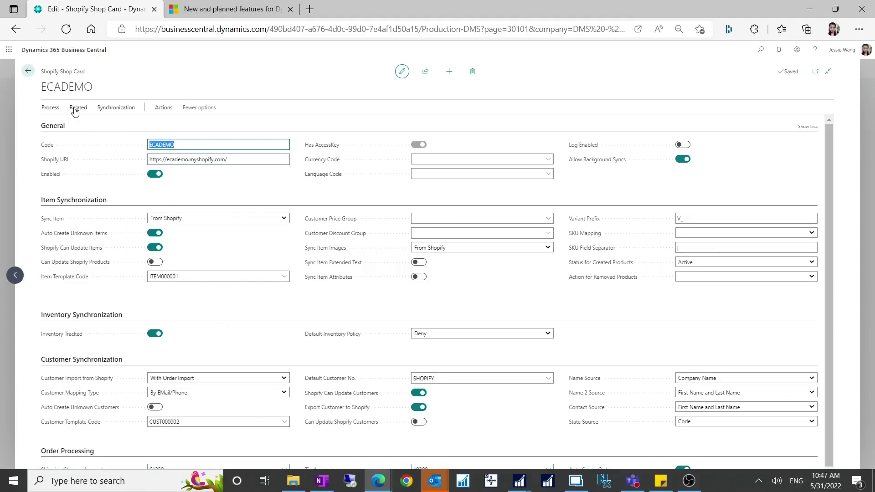
pyautogui.click(28, 71)
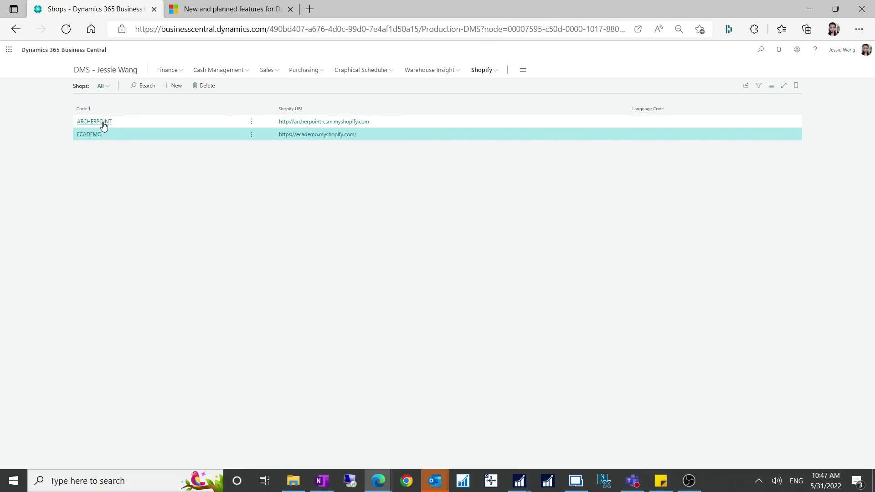
pyautogui.click(89, 135)
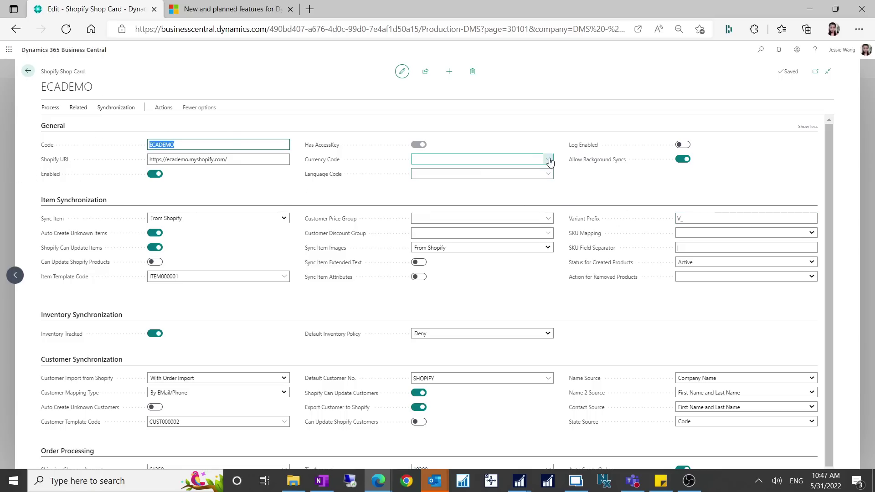
pyautogui.click(685, 147)
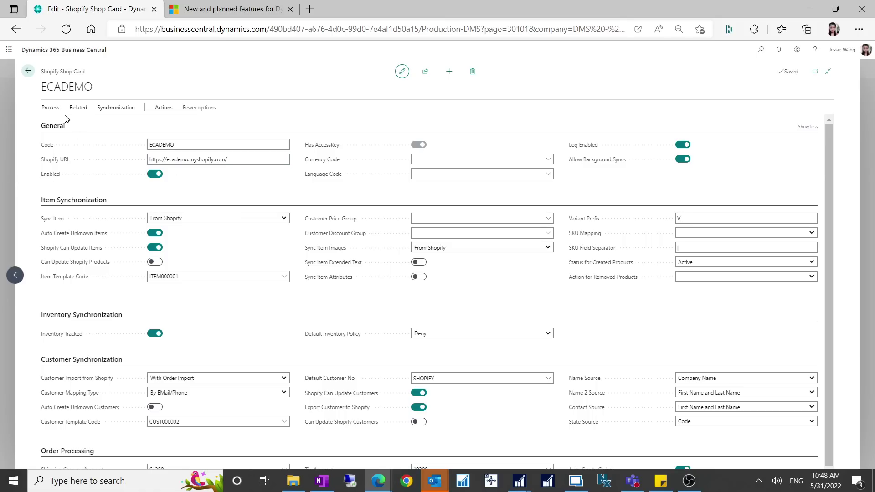
# Browse the shop card's action tabs and review its Shopify Locations list
pyautogui.click(108, 109)
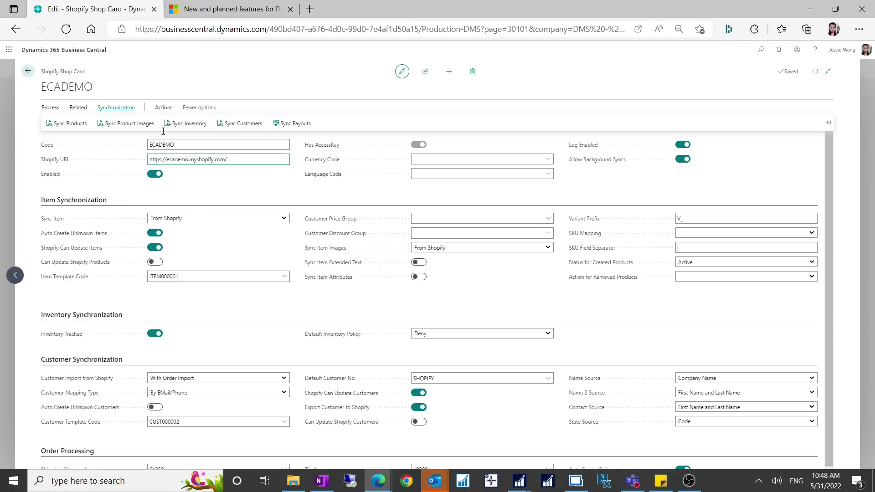
pyautogui.click(163, 108)
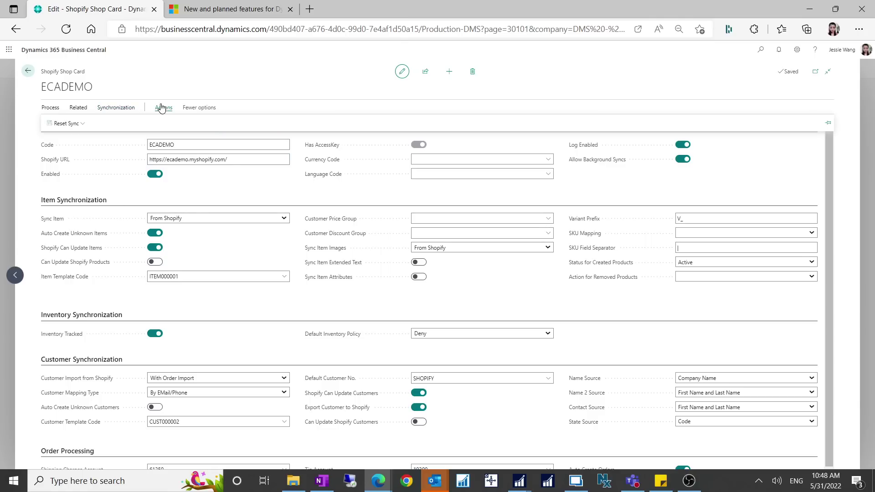
pyautogui.click(78, 108)
pyautogui.click(66, 124)
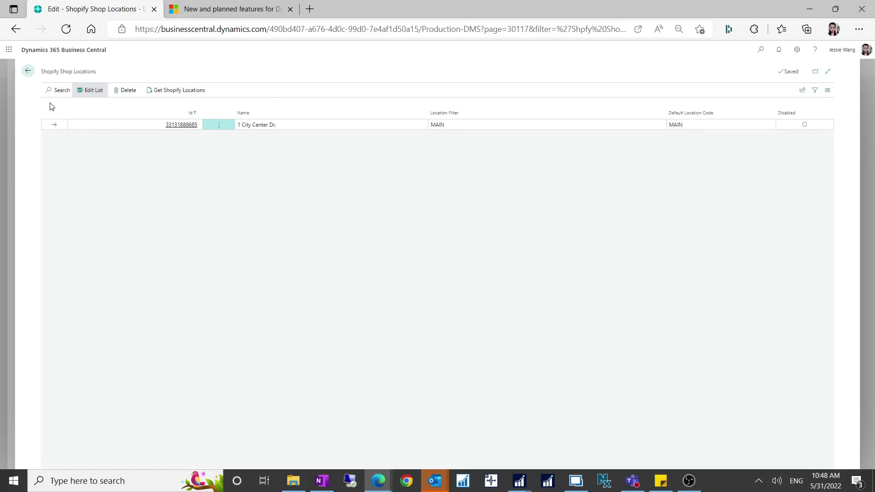
pyautogui.click(28, 73)
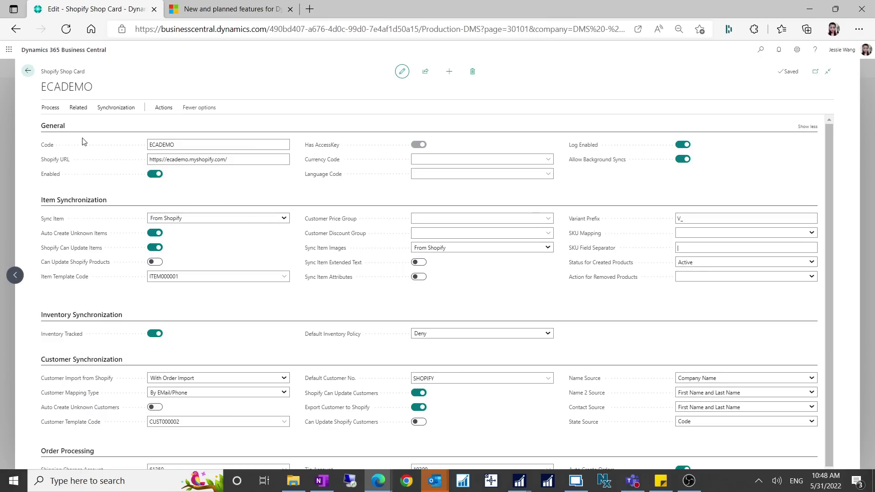
# Review the ECADEMO shop's synced Shopify Products list
pyautogui.click(56, 111)
pyautogui.click(77, 108)
pyautogui.click(104, 125)
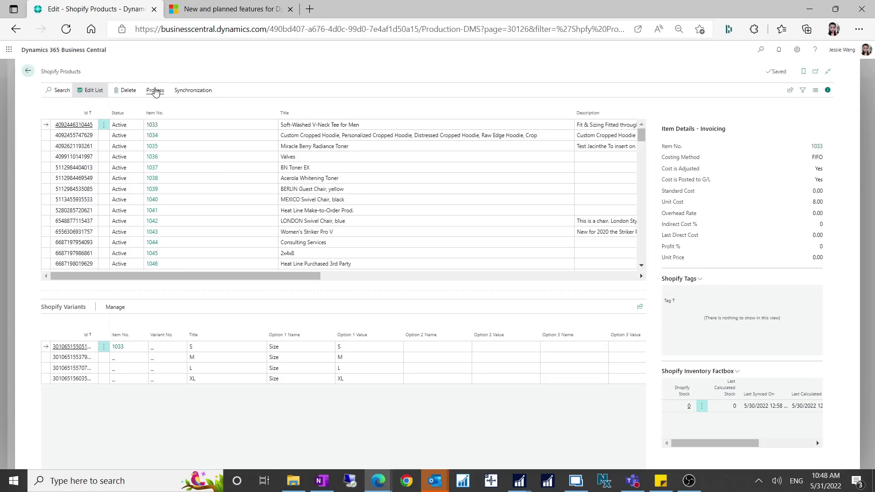
pyautogui.moveTo(244, 279); pyautogui.dragTo(64, 255)
pyautogui.click(28, 72)
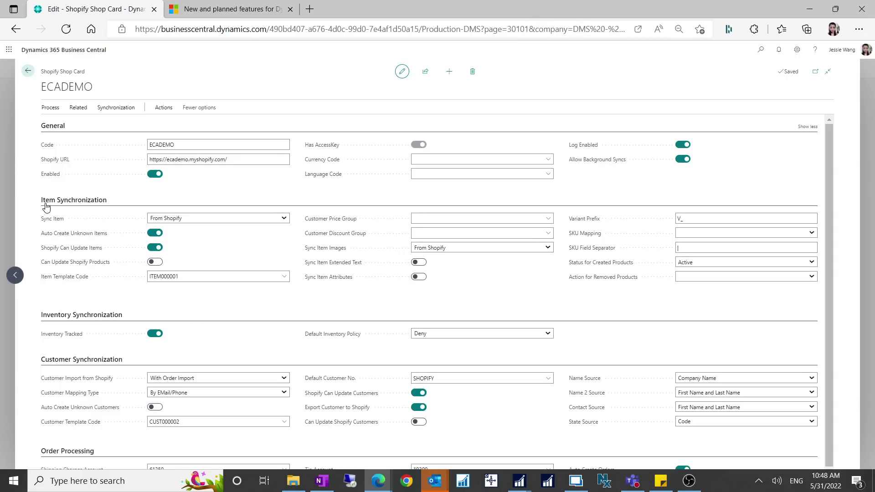
# Check the Sync Item direction choices on the shop card, leaving them unchanged
pyautogui.moveTo(42, 225)
pyautogui.click(263, 220)
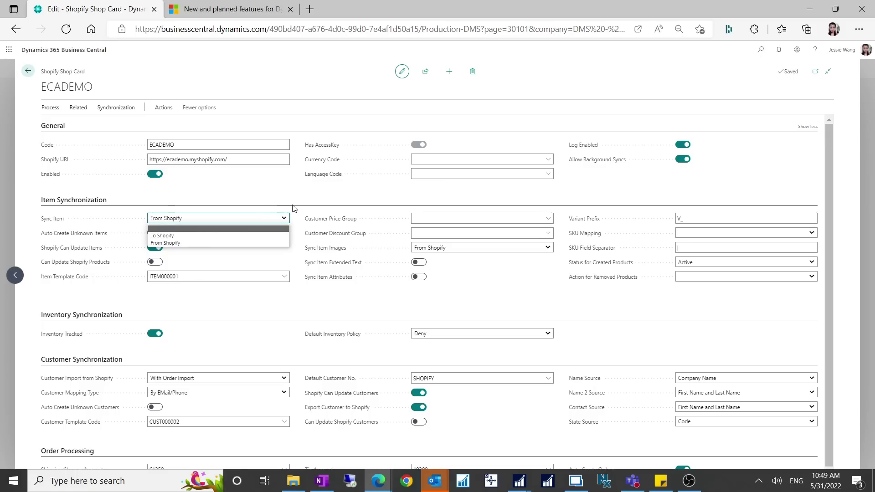
pyautogui.click(306, 199)
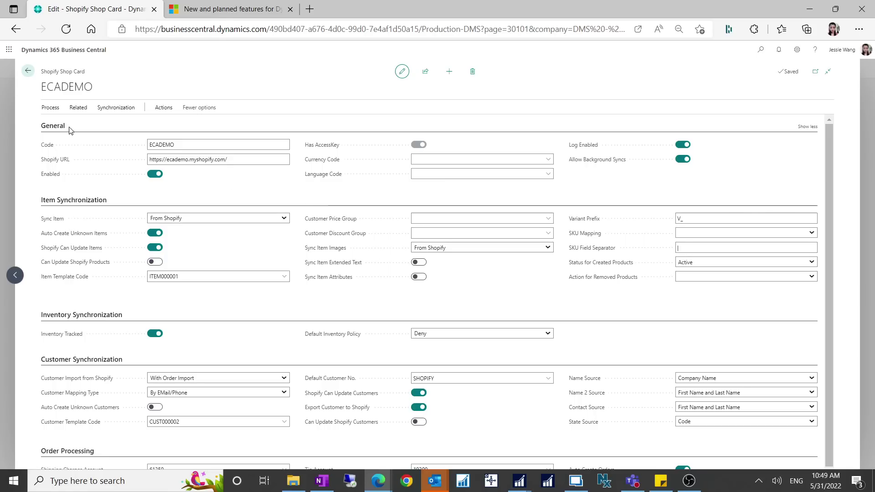
# Start and cancel Add Items in Shopify Products, then open the V-Neck Tee's storefront URL
pyautogui.click(78, 108)
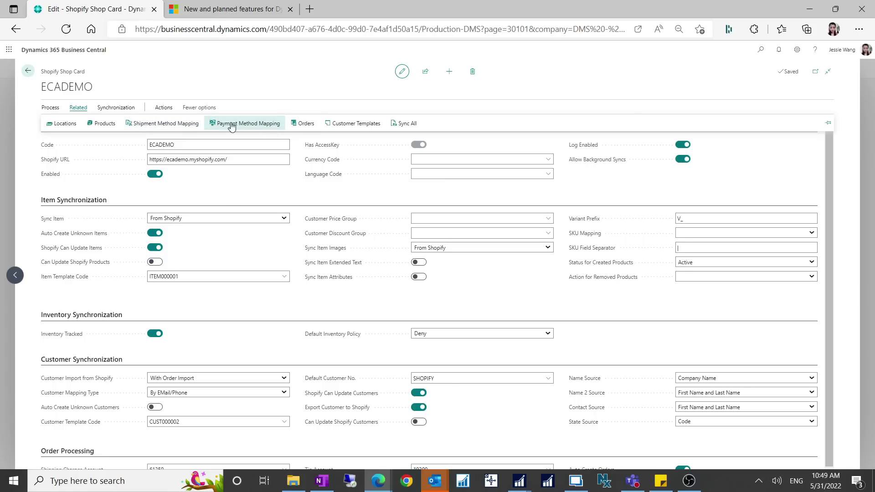
pyautogui.click(101, 123)
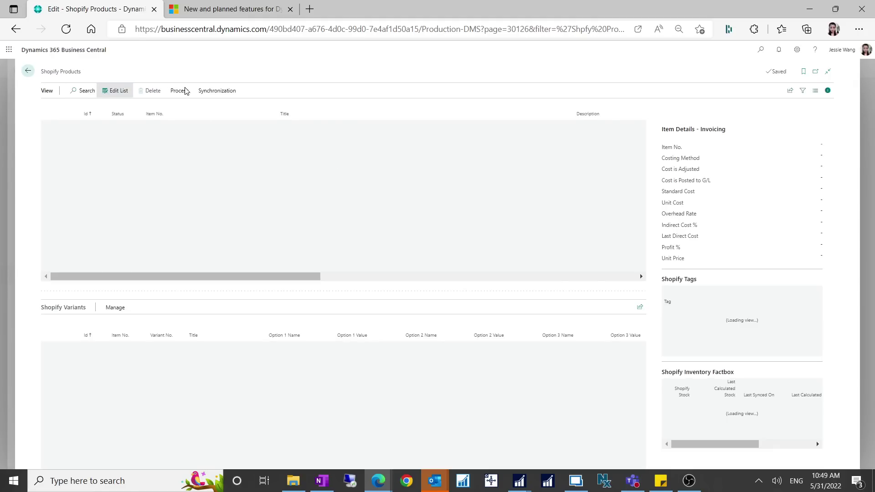
pyautogui.click(179, 90)
pyautogui.click(157, 91)
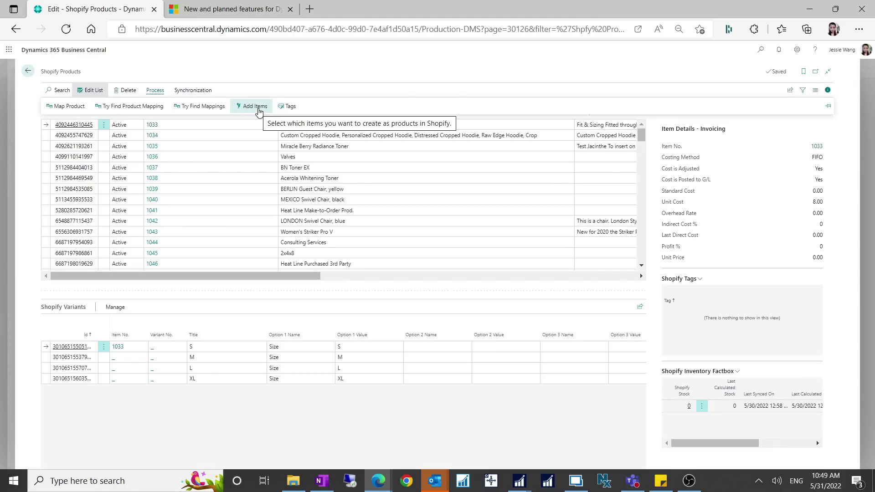
pyautogui.click(257, 107)
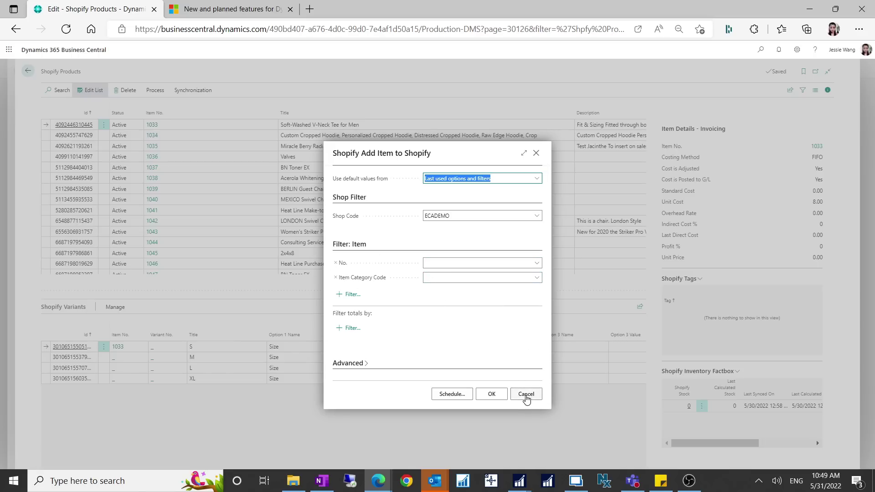
pyautogui.click(526, 394)
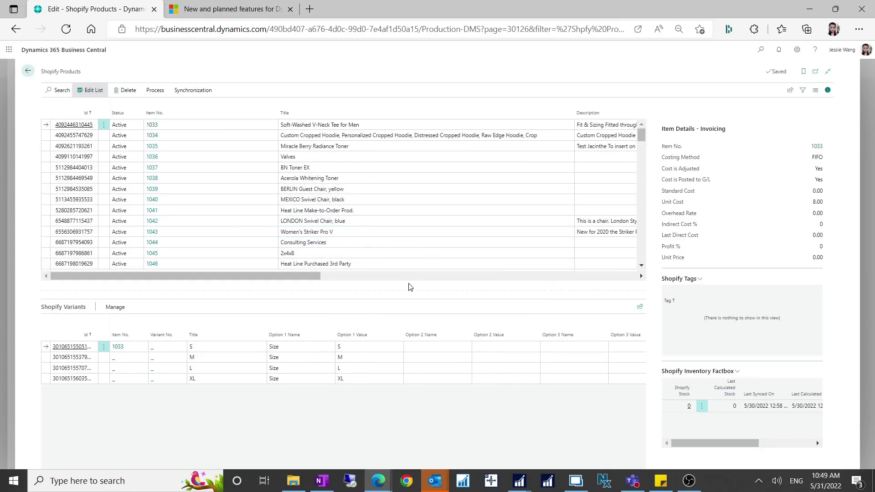
pyautogui.moveTo(309, 278); pyautogui.dragTo(601, 291)
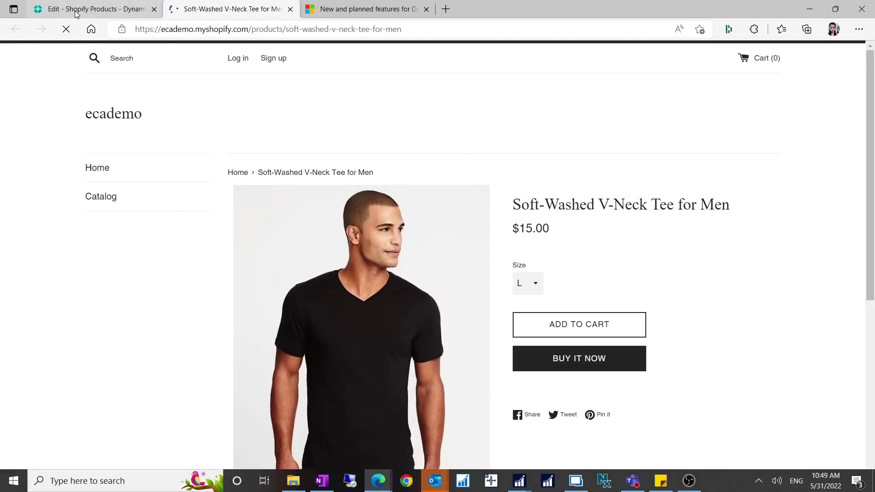
# Return from the storefront to the ECADEMO shop card and show its Related pages
pyautogui.click(93, 9)
pyautogui.click(25, 72)
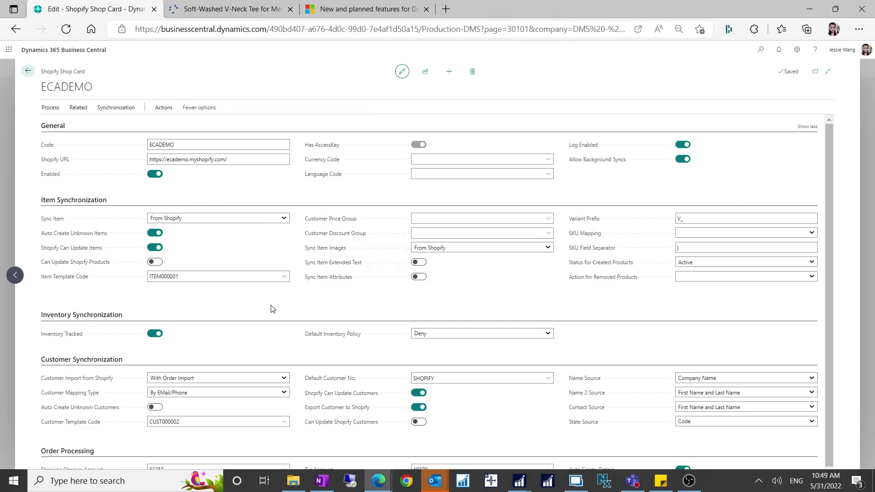
pyautogui.click(79, 107)
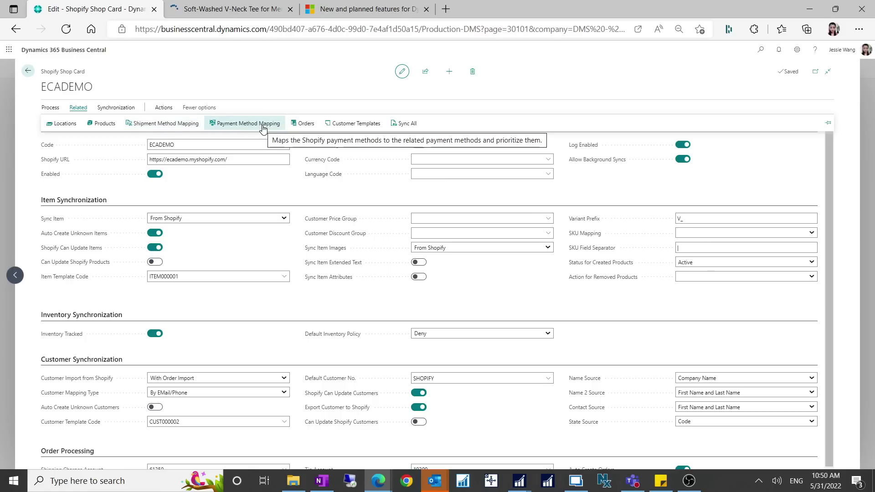
pyautogui.click(303, 125)
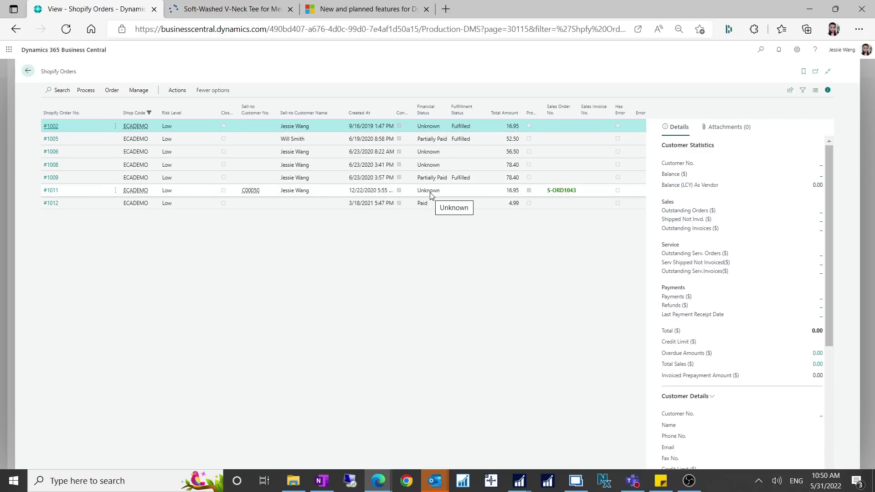
pyautogui.click(448, 190)
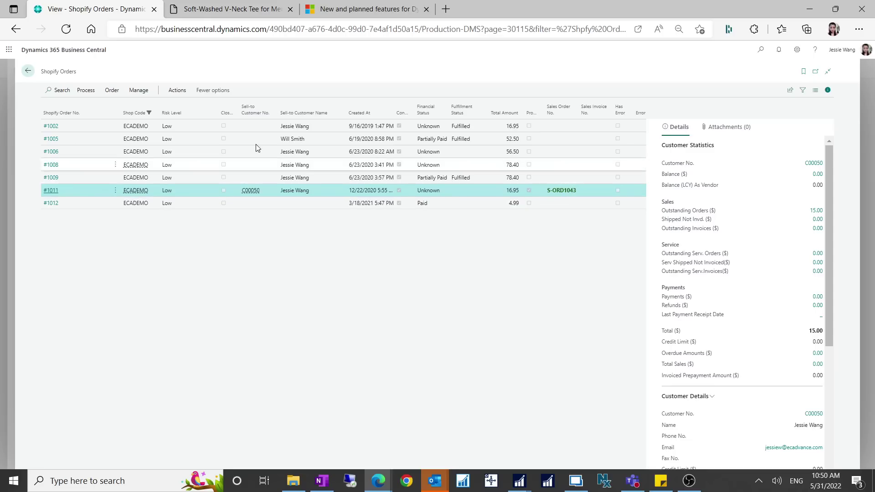
pyautogui.click(27, 74)
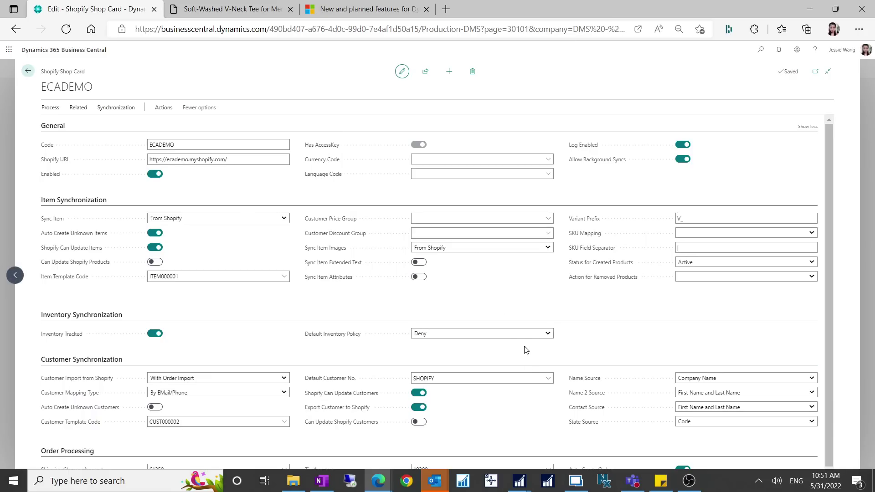
# Open the shop's Shopify Orders list and open order #1011
pyautogui.scroll(-1, 272, 430)
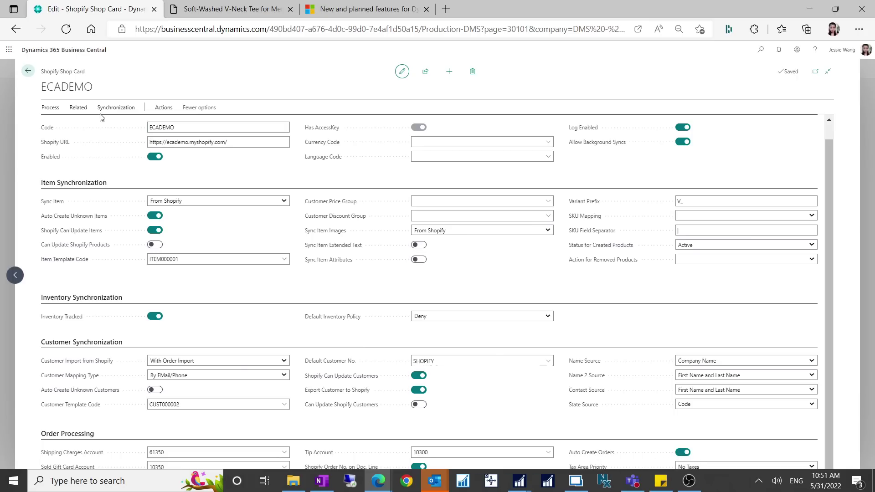
pyautogui.click(79, 108)
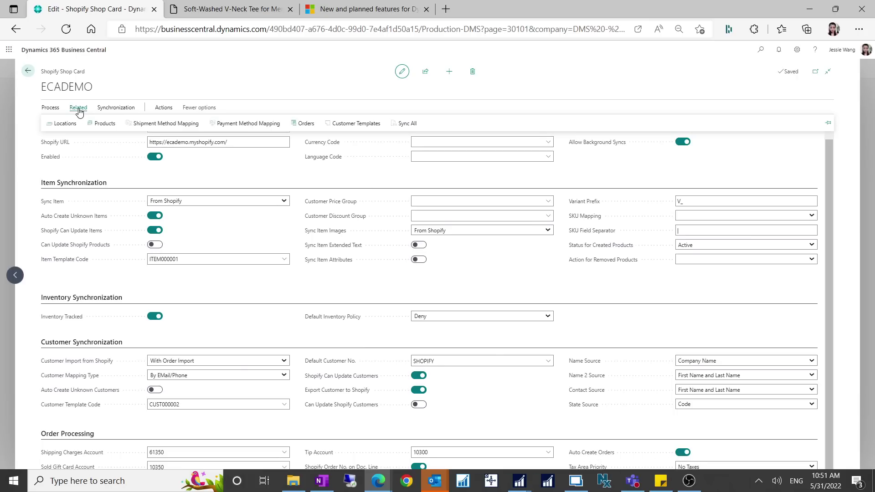
pyautogui.click(303, 124)
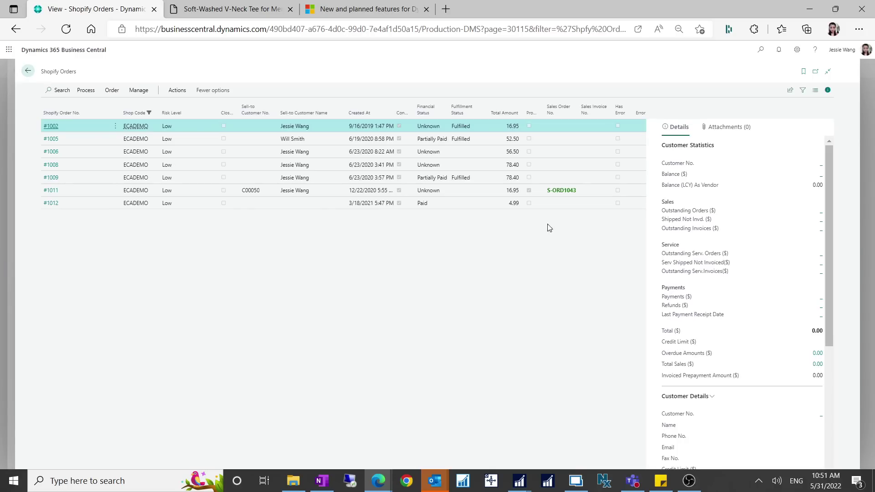
pyautogui.click(588, 190)
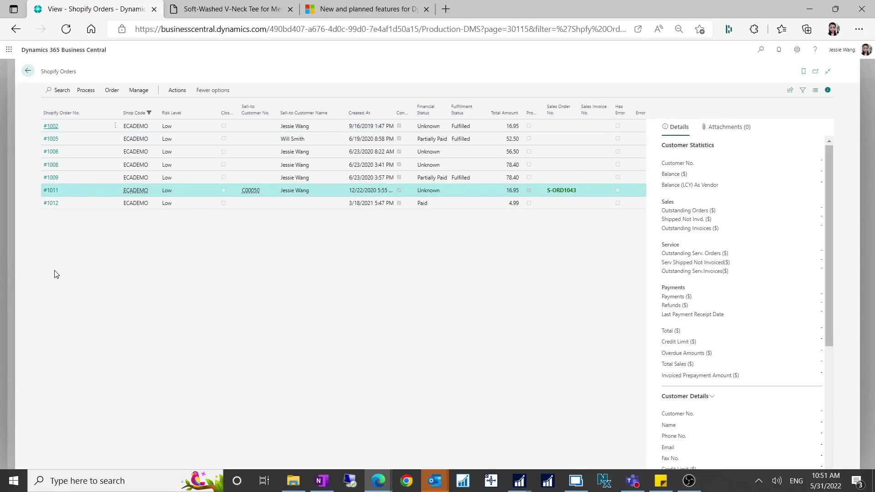
pyautogui.click(51, 192)
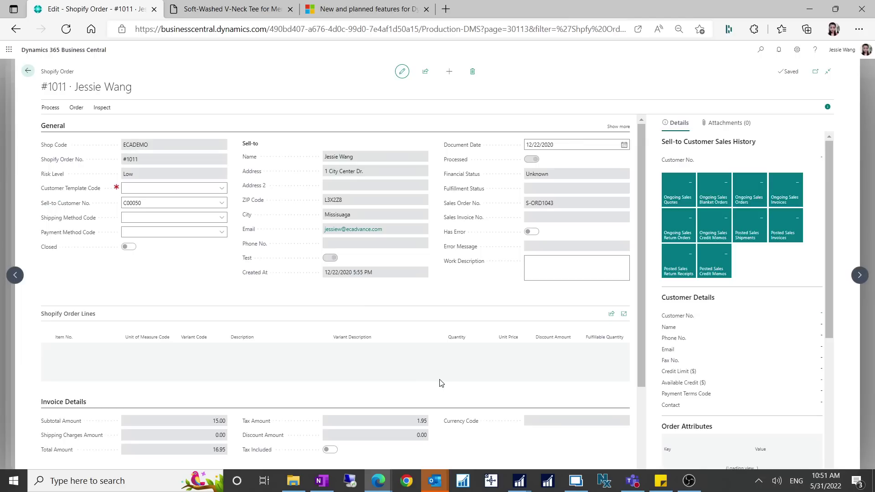
# Browse order #1011's Related and Process actions
pyautogui.click(78, 108)
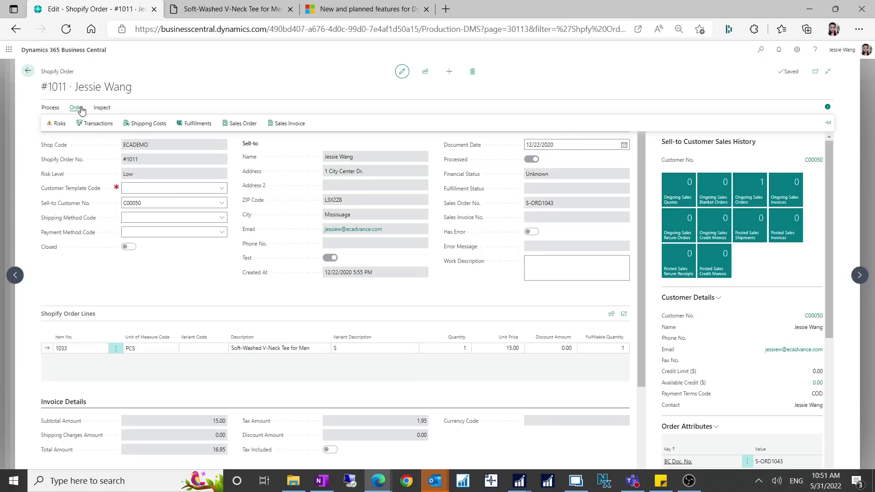
pyautogui.click(51, 108)
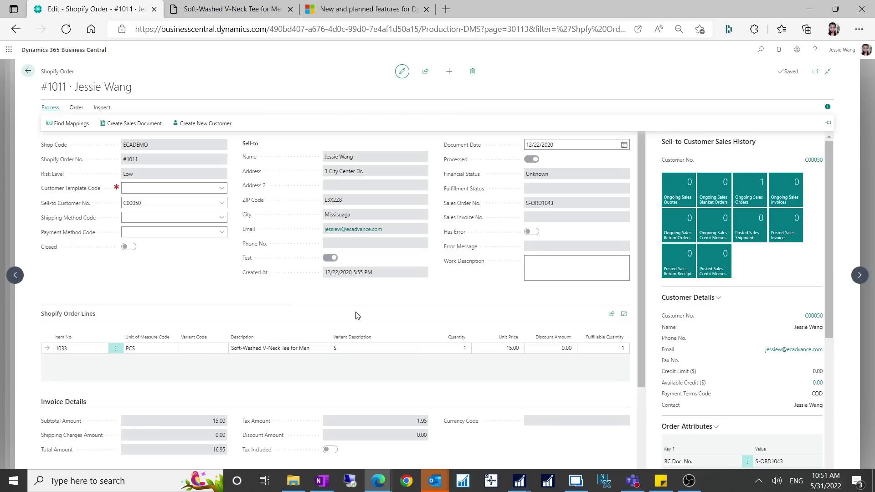
pyautogui.click(382, 484)
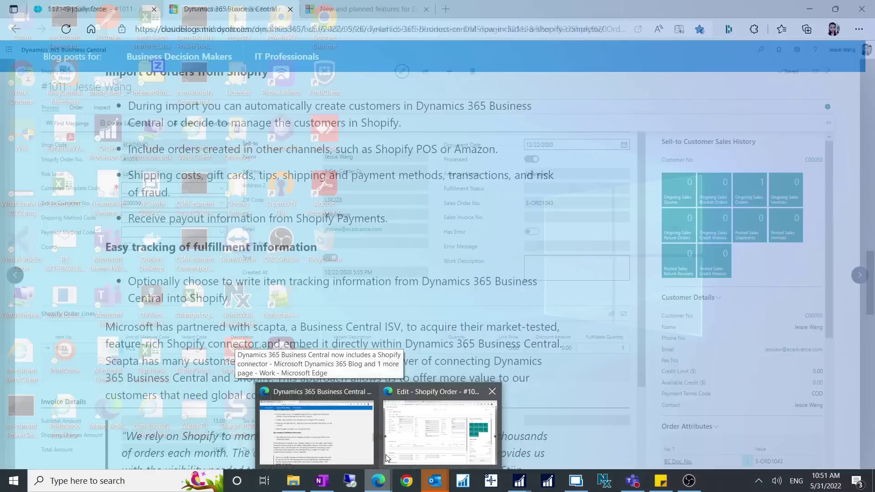
# Read the Shopify connector release-plan article, then return to order #1011
pyautogui.click(385, 457)
pyautogui.click(406, 12)
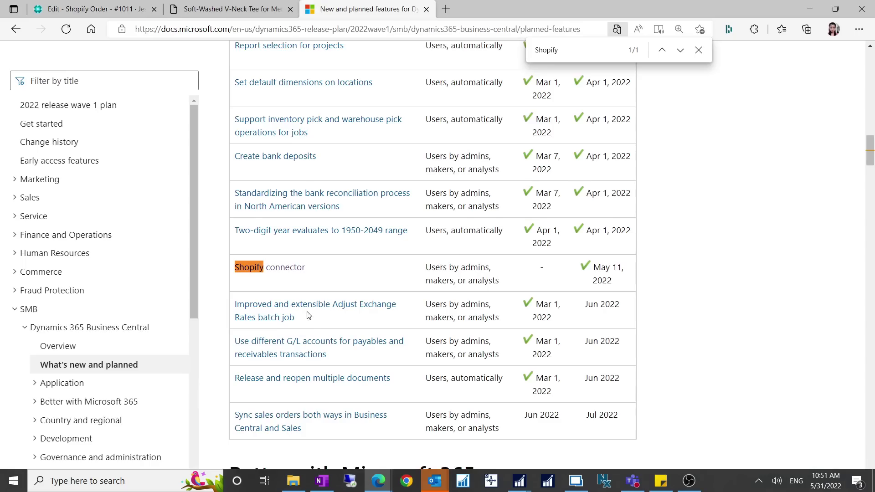
pyautogui.click(293, 268)
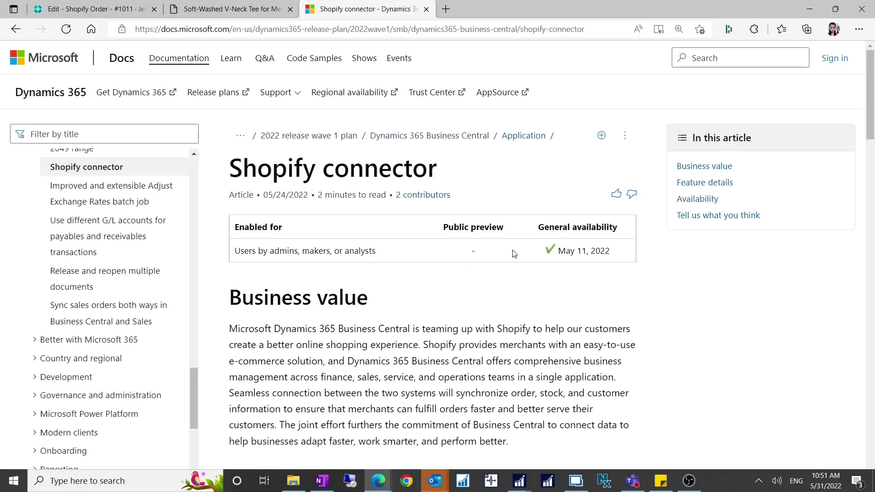
pyautogui.scroll(-15, 514, 254)
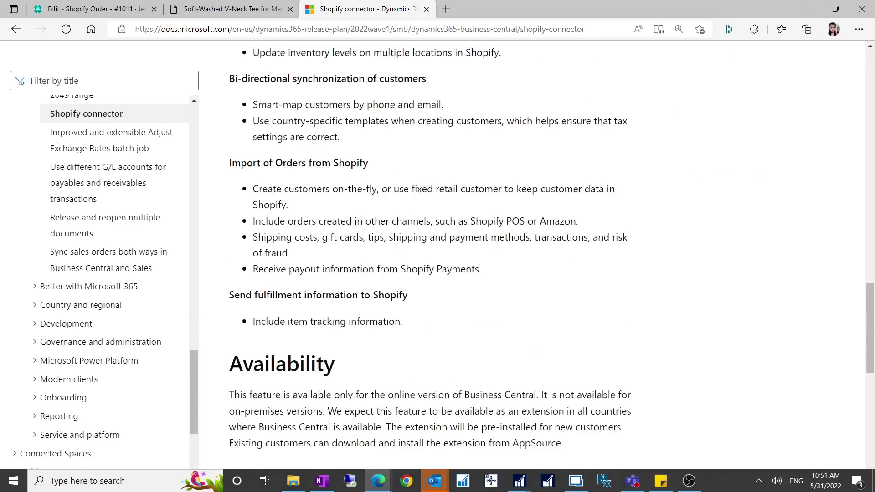
pyautogui.scroll(-6, 536, 353)
pyautogui.scroll(9, 527, 347)
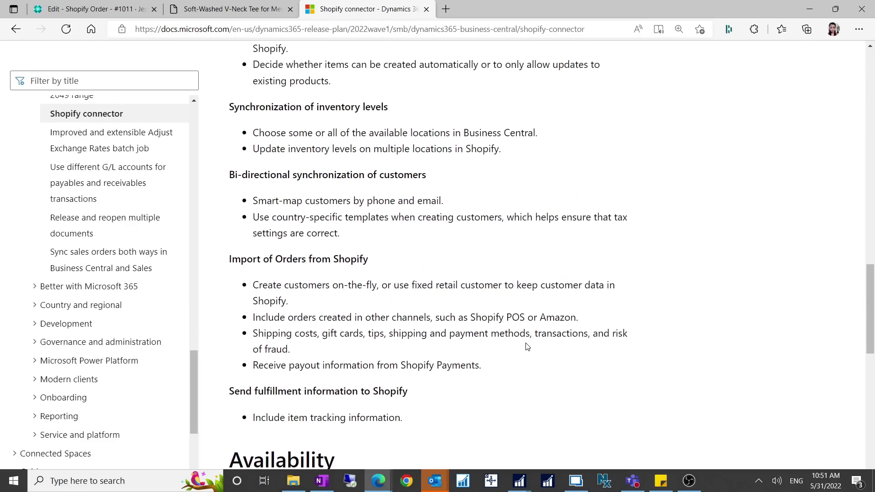
pyautogui.scroll(10, 527, 347)
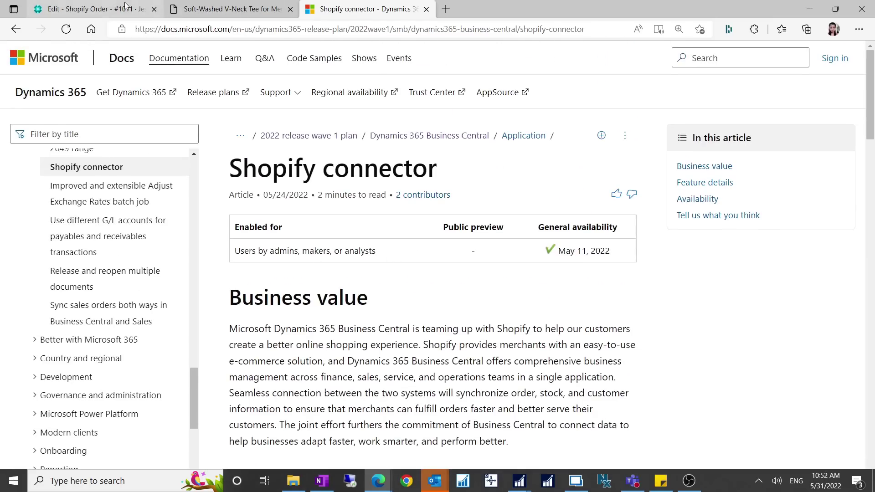
pyautogui.click(102, 8)
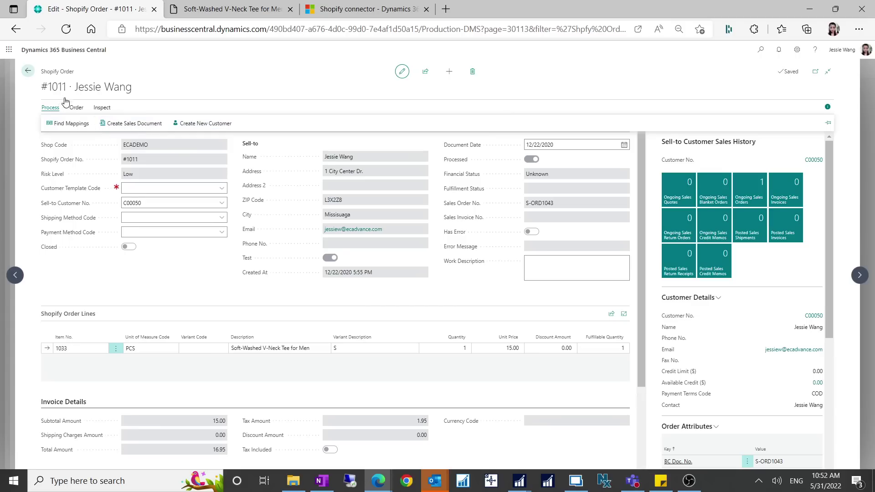
# Back out of order #1011 and the ECADEMO shop card, browsing its Related and Actions tabs
pyautogui.click(28, 71)
pyautogui.click(27, 72)
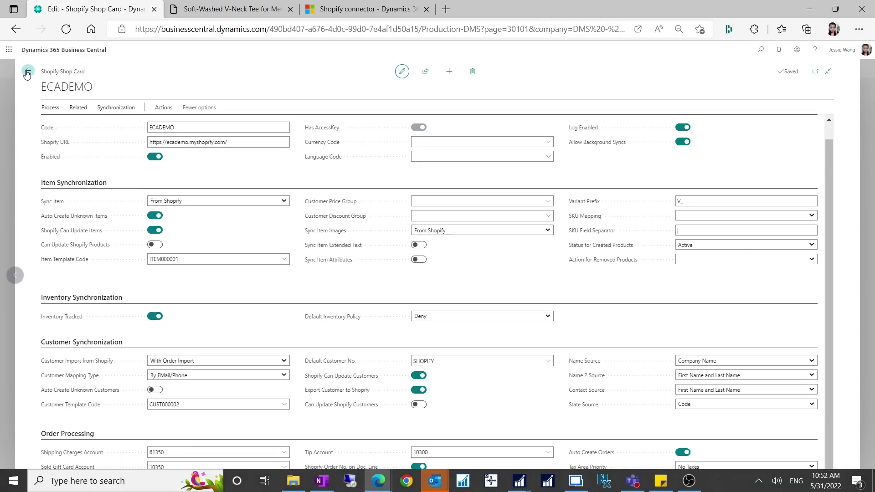
pyautogui.click(84, 109)
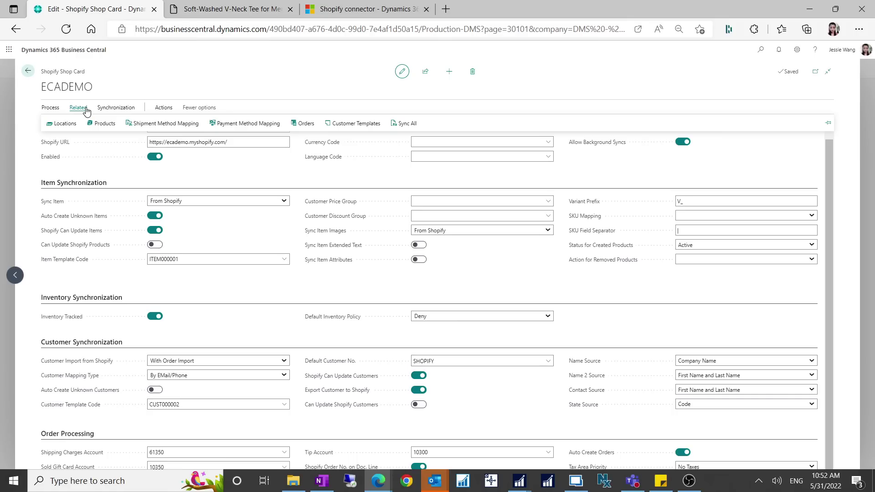
pyautogui.click(162, 108)
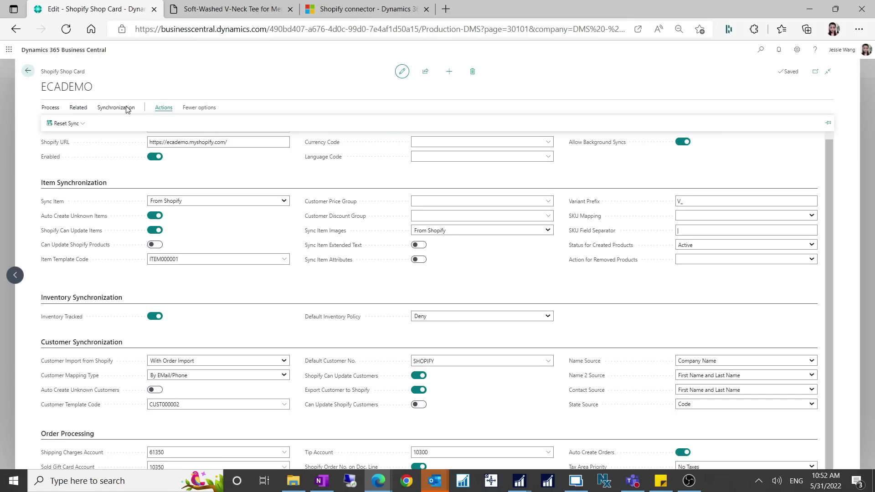
pyautogui.click(28, 71)
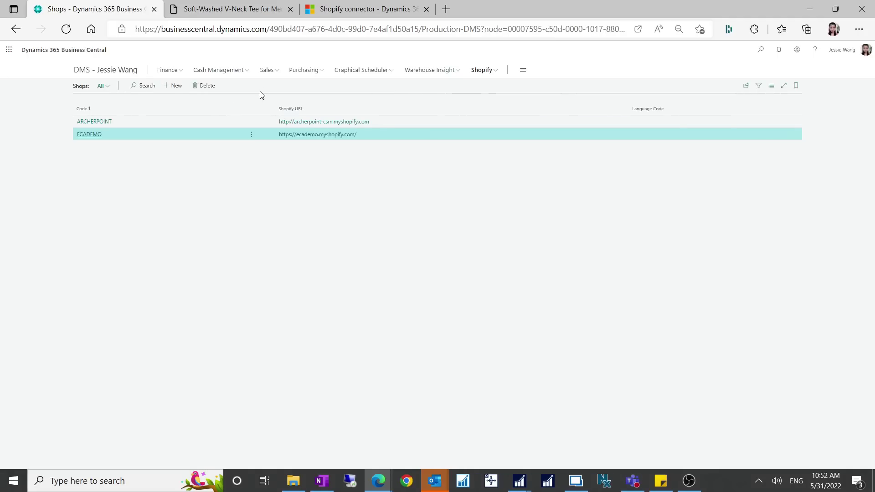
pyautogui.click(487, 71)
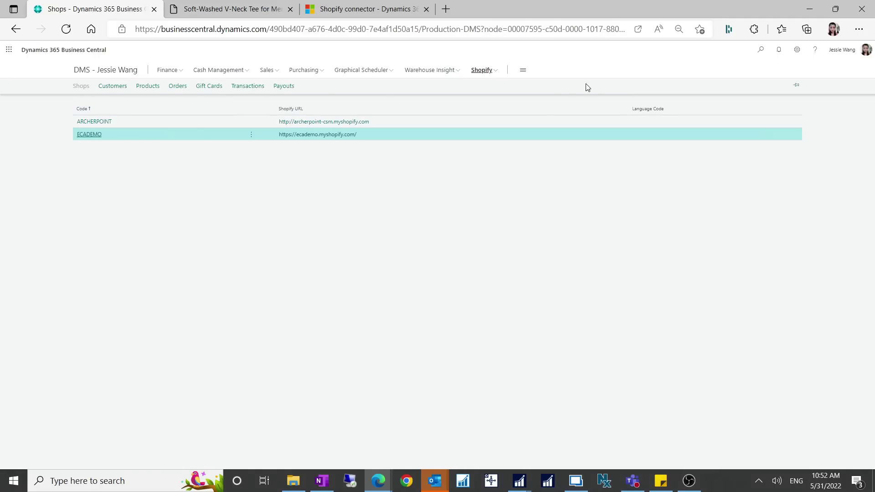
# Open Shopify Gift Cards and review the single 10.00 gift card with 0.00 used
pyautogui.click(209, 86)
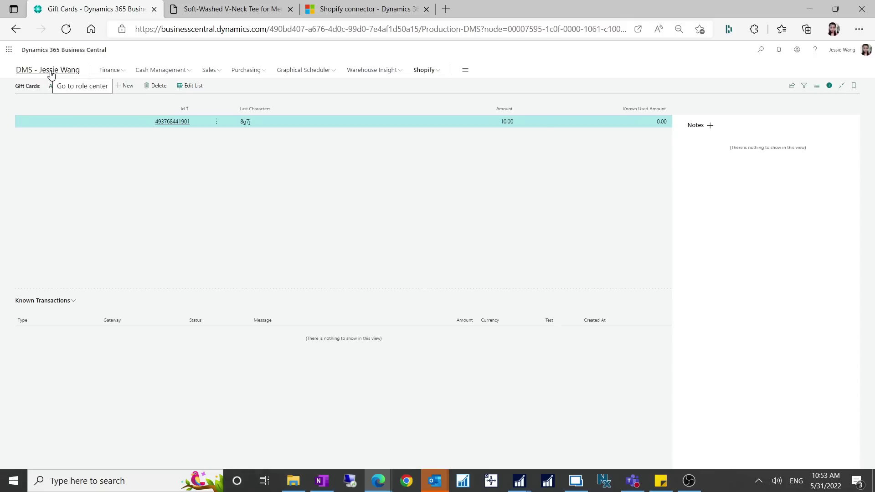
pyautogui.click(434, 74)
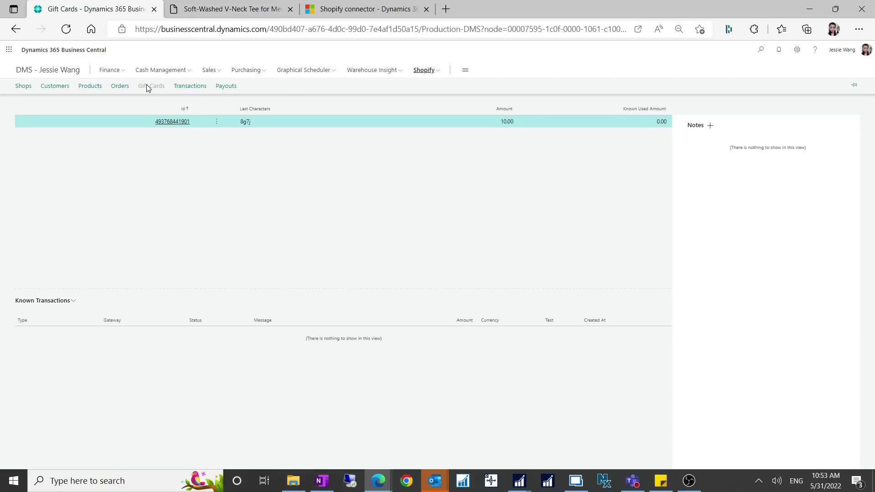
# Open Shopify Transactions and widen the Type column to show full transaction types
pyautogui.click(183, 89)
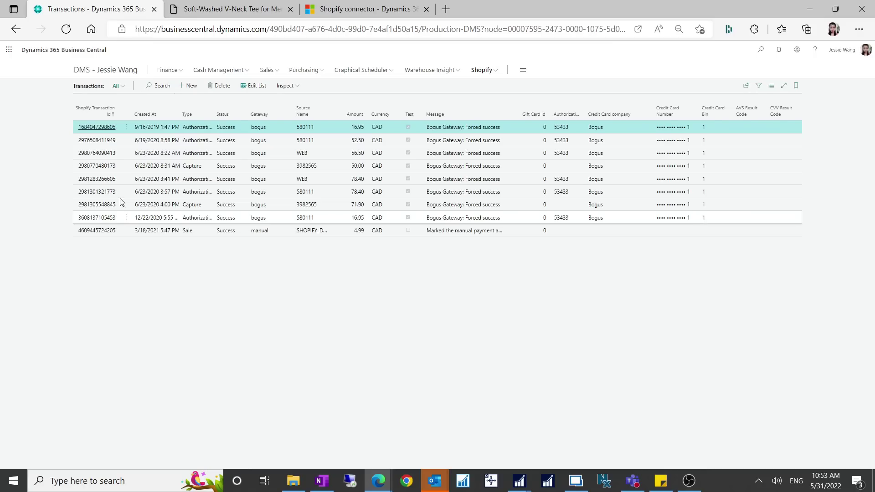
pyautogui.moveTo(214, 104); pyautogui.dragTo(300, 111)
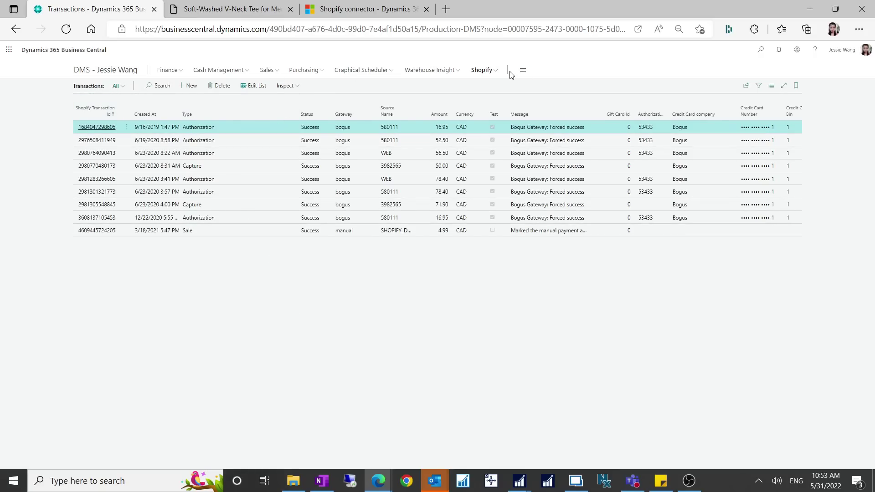
pyautogui.click(491, 71)
# Check the Shopify Payouts page, which shows no payouts or payment transactions yet
pyautogui.click(288, 90)
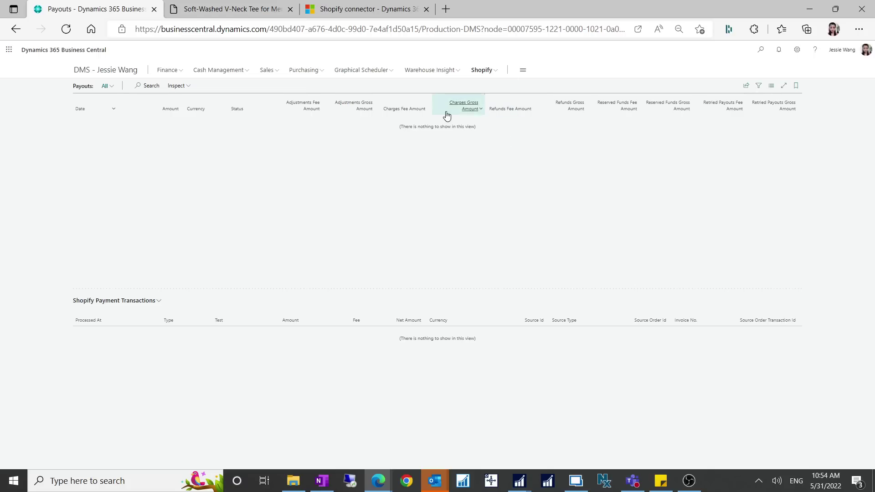
pyautogui.click(491, 72)
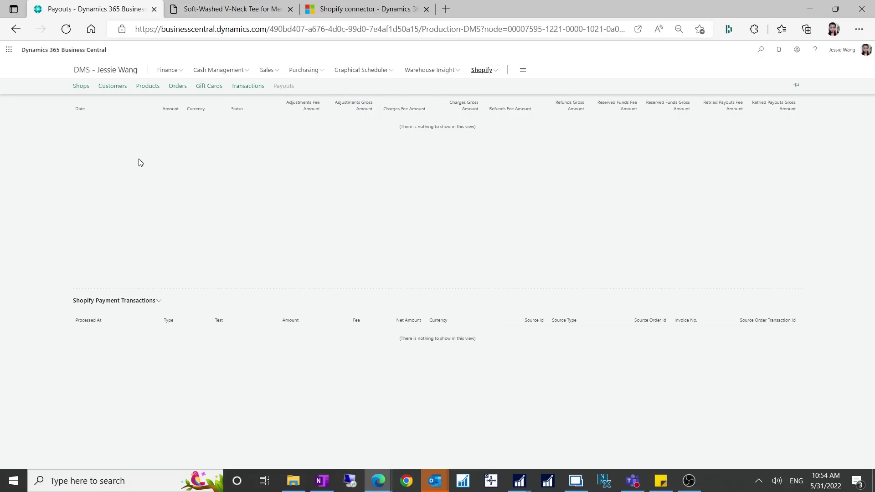
# View the ECADEMO Shopify Orders list: seven imported orders, one already converted to a sales order
pyautogui.click(178, 86)
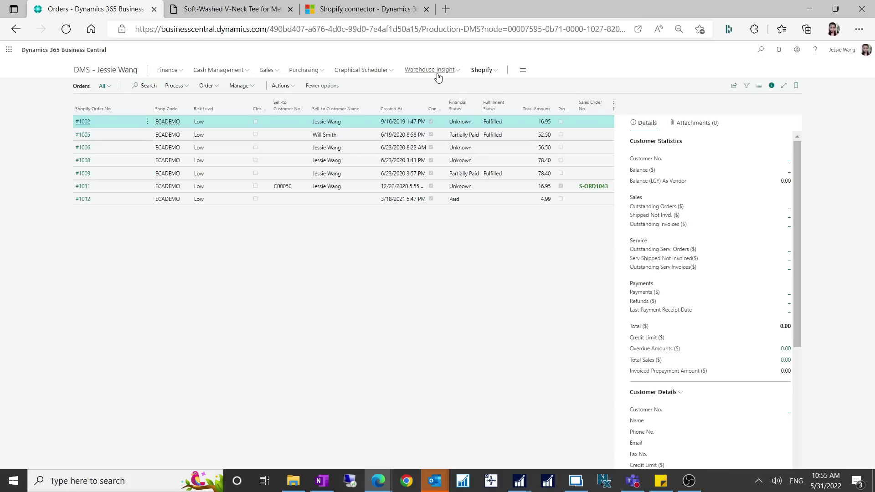
pyautogui.click(483, 70)
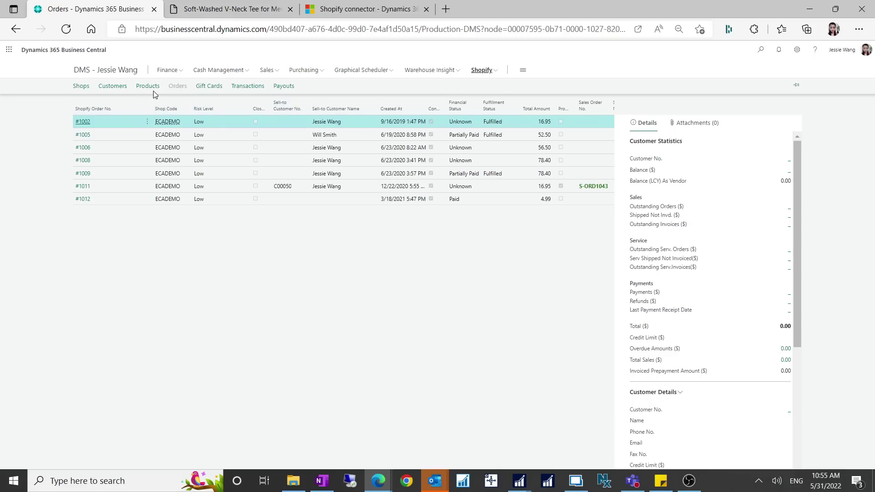
# Preview the Soft-Washed V-Neck Tee (item 1033) from Shopify Products in the ecademo storefront
pyautogui.click(153, 90)
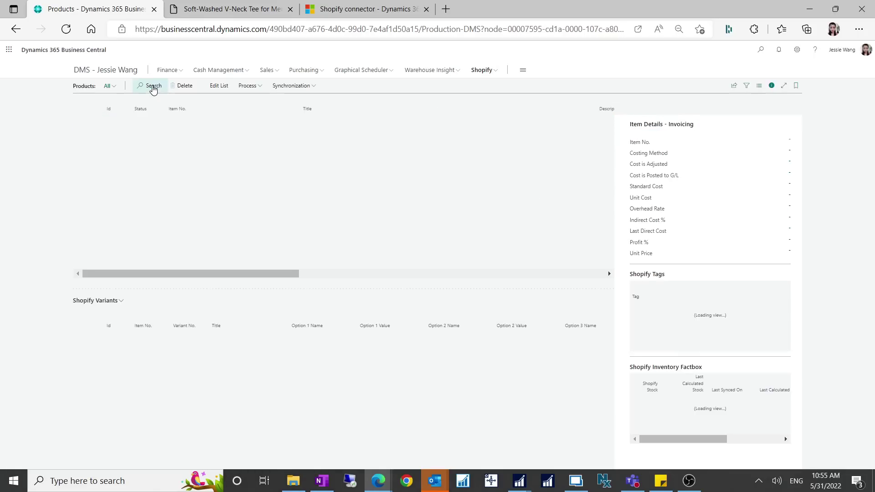
pyautogui.click(543, 277)
pyautogui.click(523, 122)
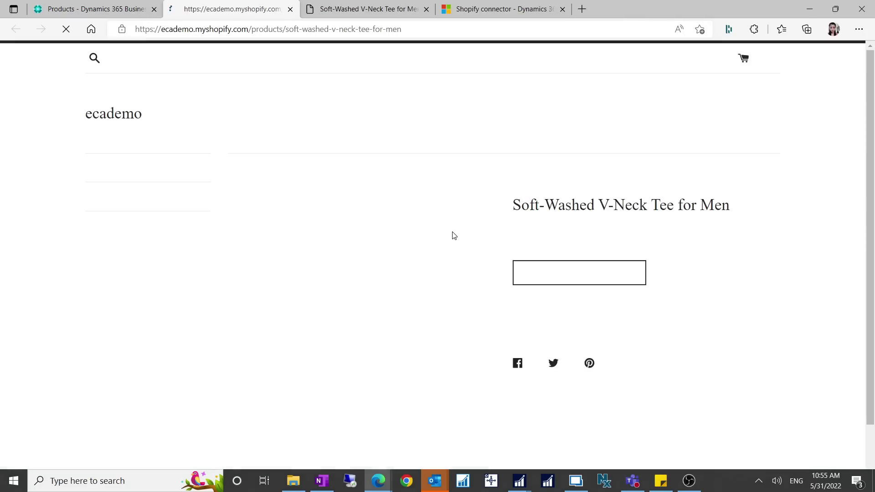
pyautogui.click(95, 11)
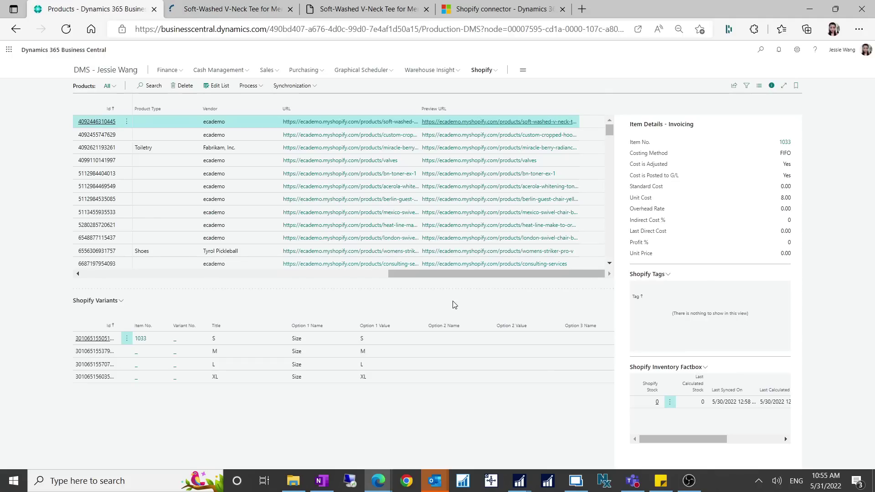
pyautogui.moveTo(457, 280); pyautogui.dragTo(31, 242)
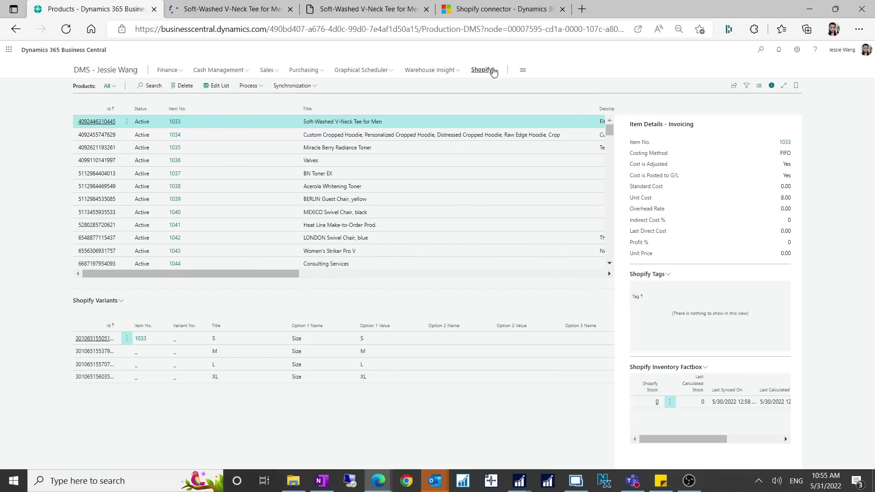
pyautogui.click(483, 70)
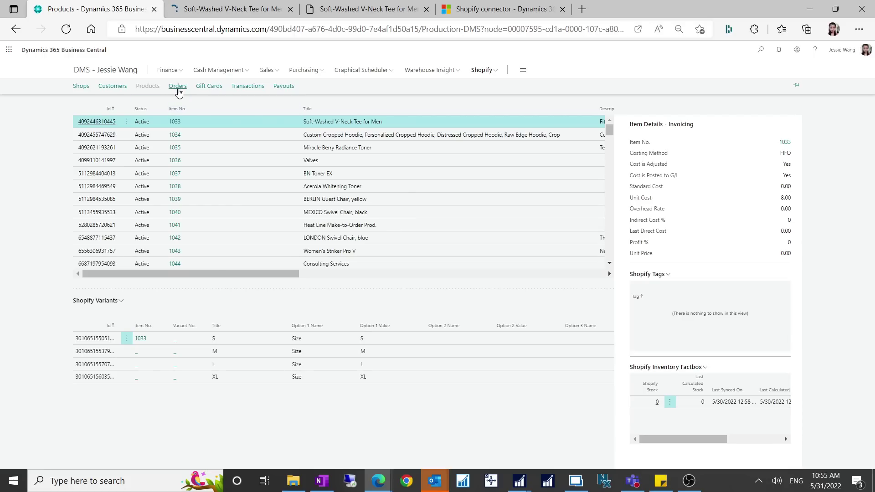
# Open Shopify order #1011, review its Process actions, and go back to the Orders list
pyautogui.click(178, 86)
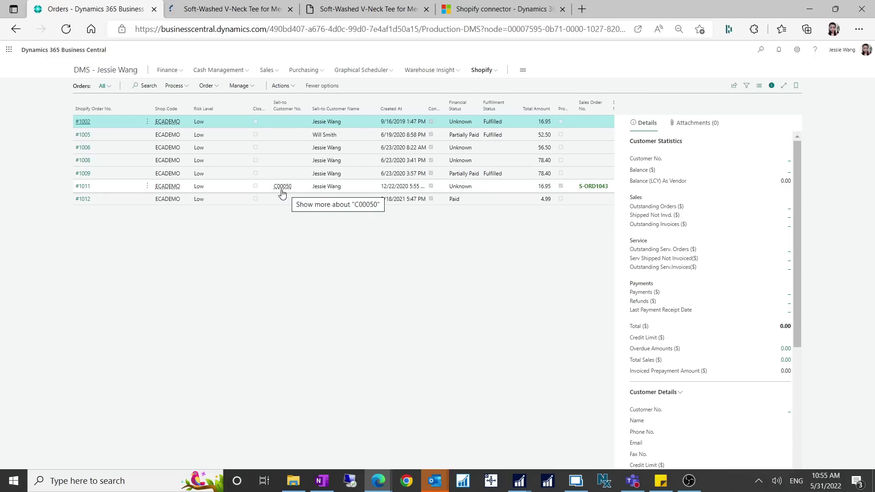
pyautogui.click(84, 189)
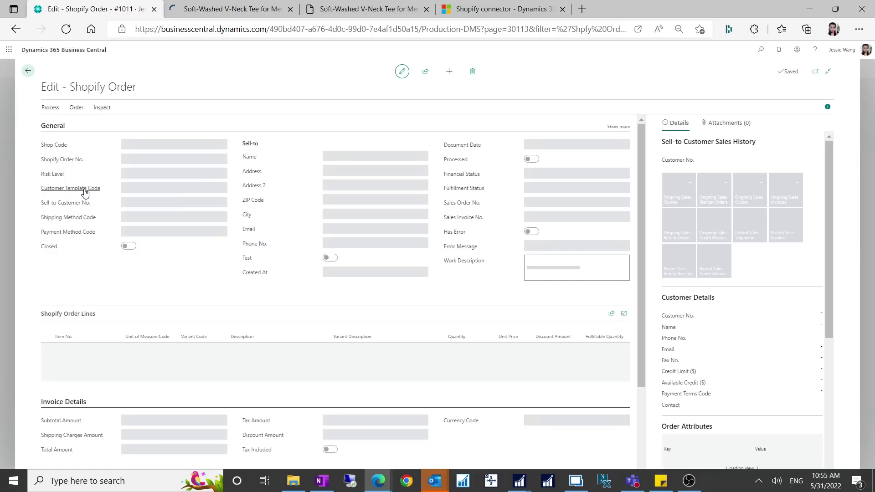
pyautogui.click(50, 109)
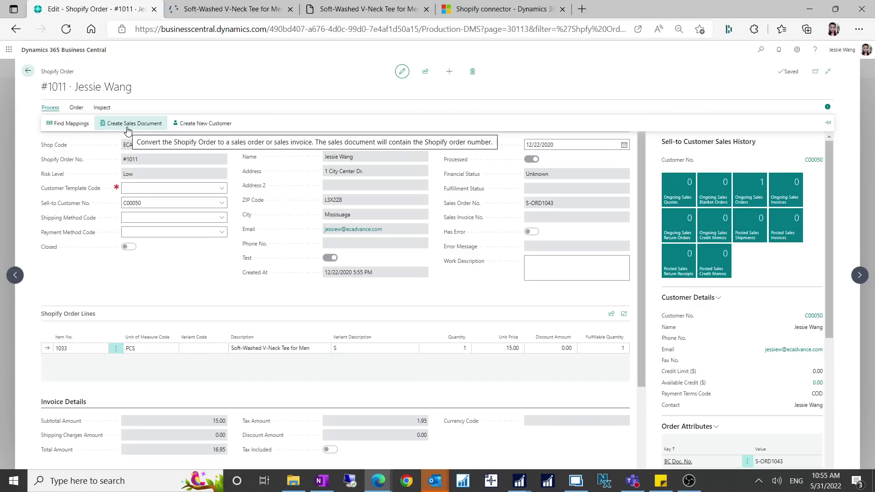
pyautogui.click(27, 70)
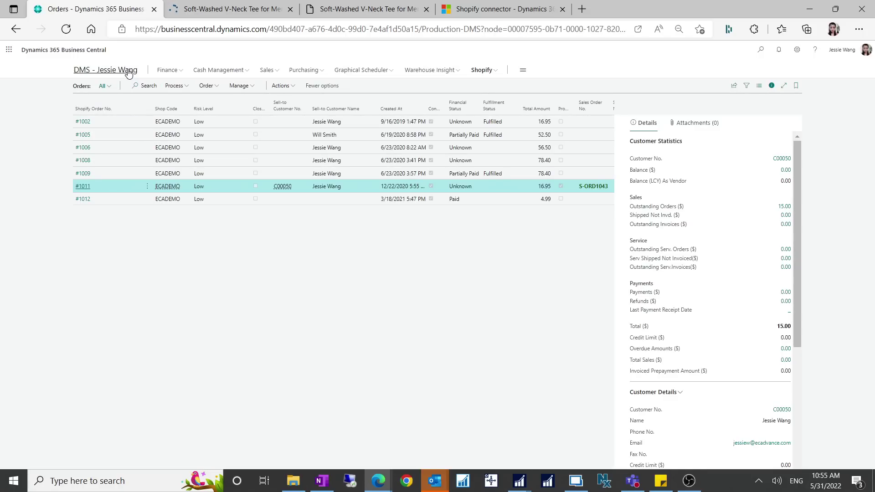